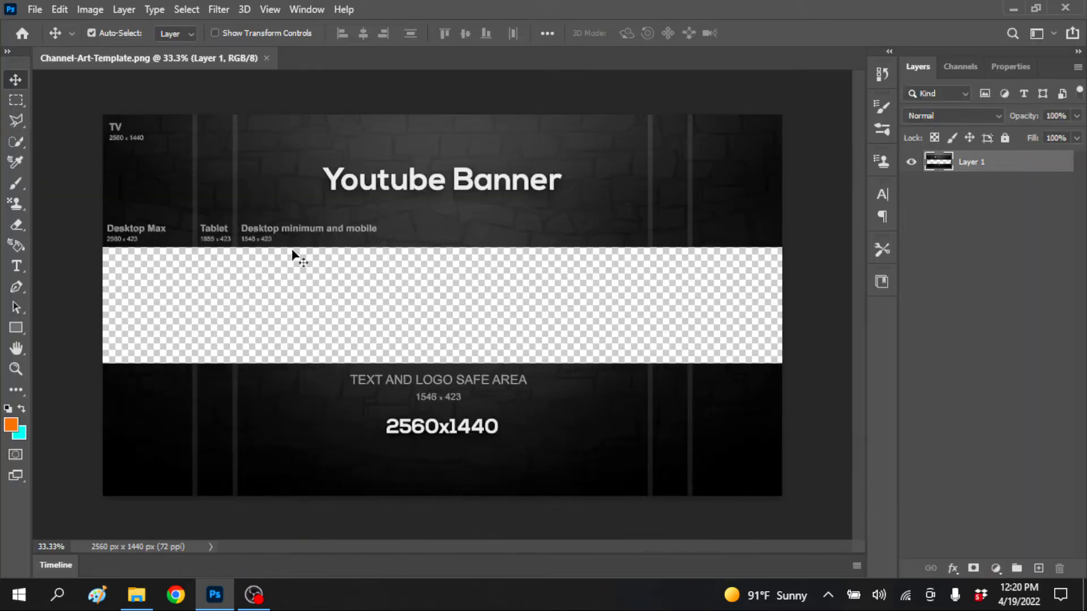
Draw an orange rectangle about 1266 × 813 px over the left half of the banner strip
click(17, 327)
drag(85, 226, 421, 441)
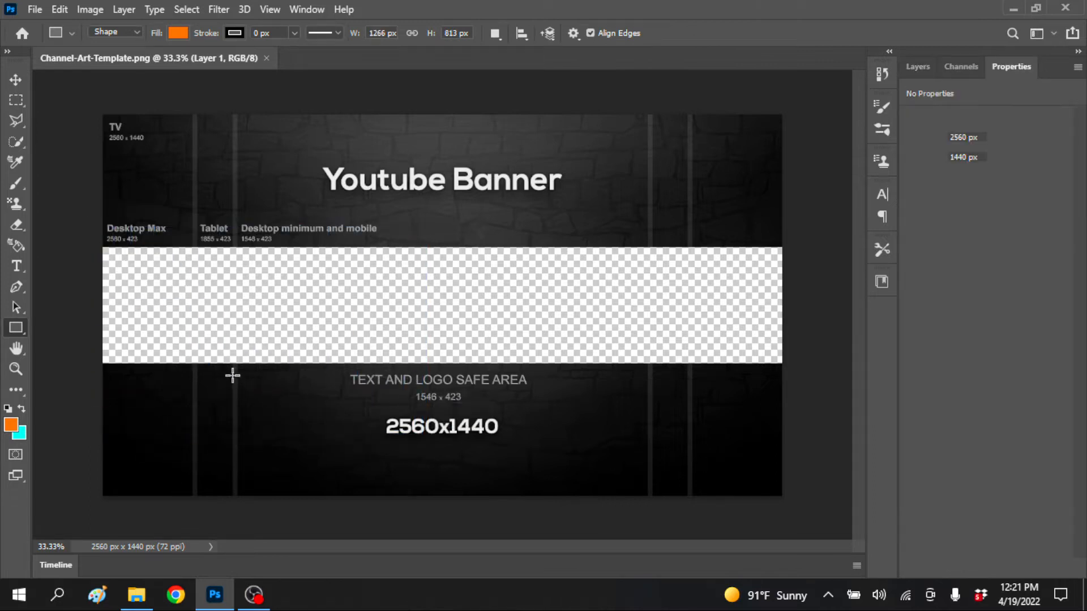
key(v)
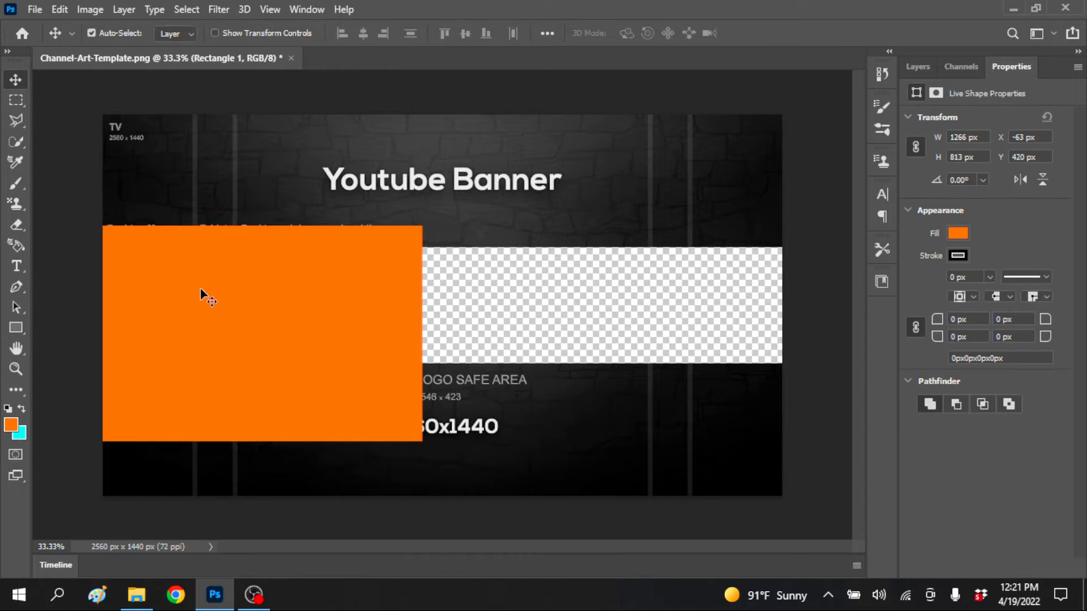
drag(201, 290, 252, 289)
Move the orange rectangle's layer beneath the template layer and align the shape with the canvas's left edge
click(917, 66)
drag(985, 162, 1015, 186)
drag(290, 317, 258, 312)
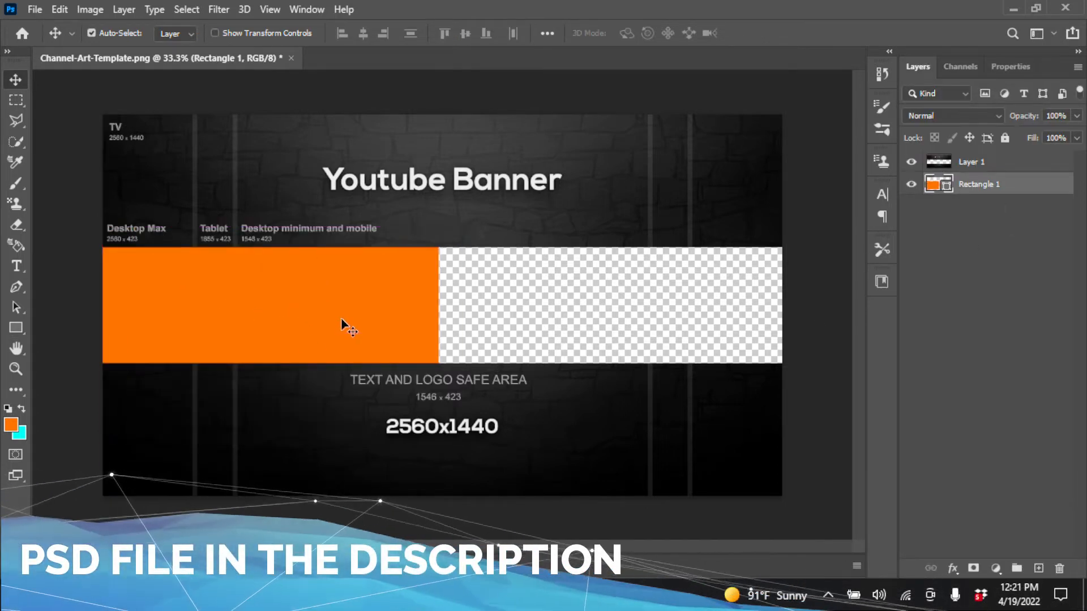
click(15, 327)
key(v)
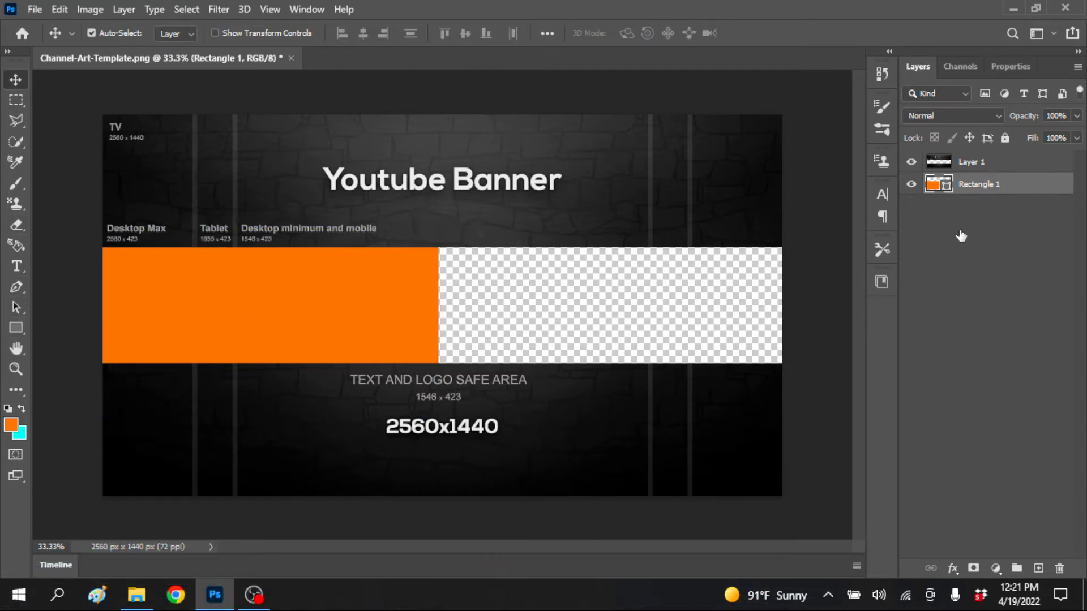
Apply a black (000000) Color Overlay at 100% opacity to the orange rectangle
double_click(1023, 185)
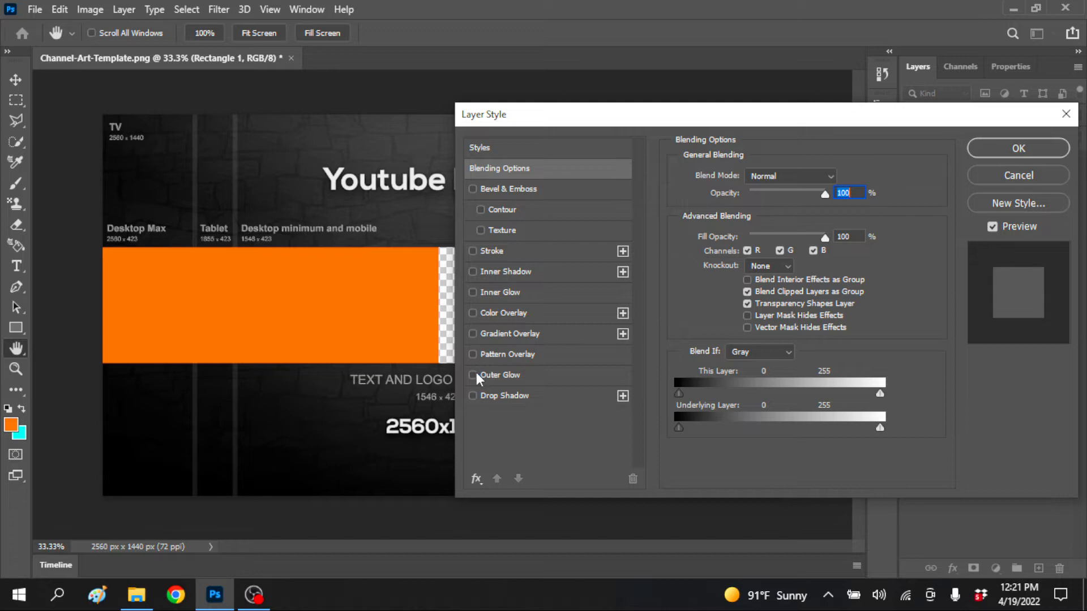
click(474, 313)
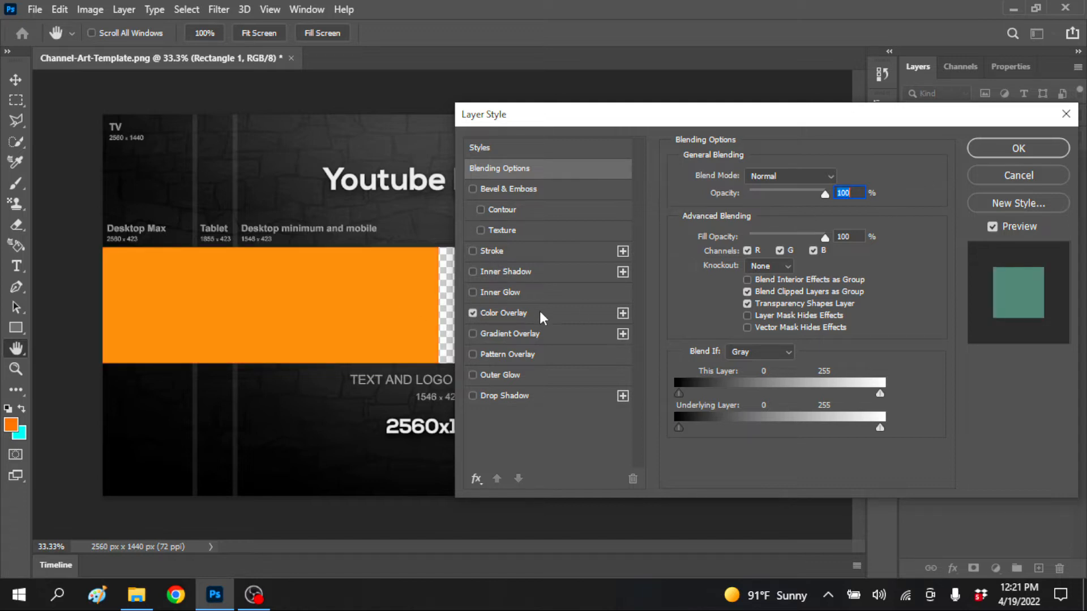
click(839, 178)
text(000000)
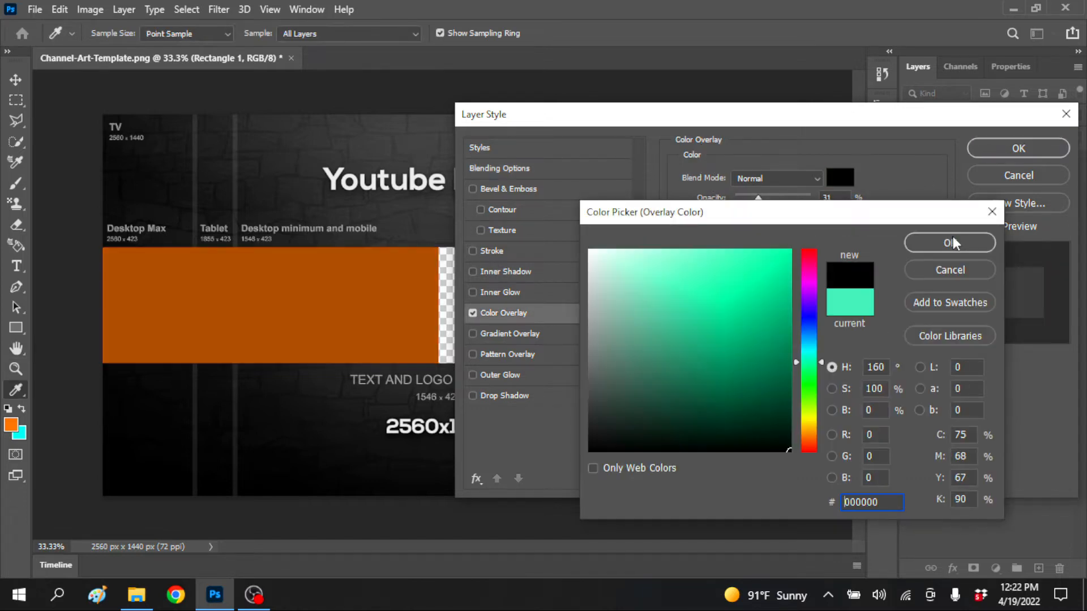
click(956, 244)
click(853, 226)
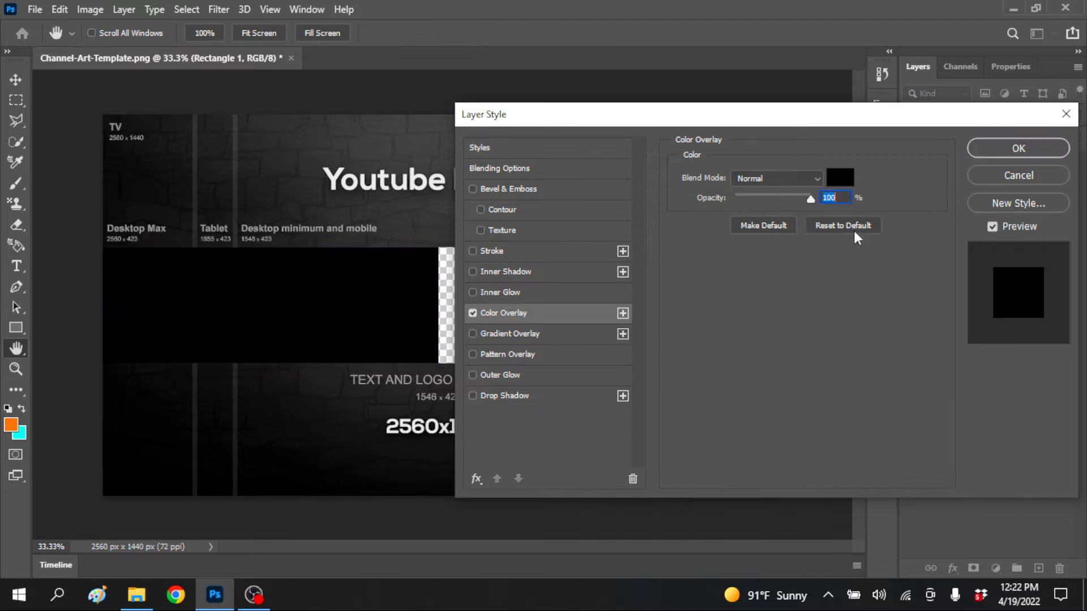
click(1024, 151)
Free-transform the black rectangle so that its right edge reaches the centre of the canvas
key(v)
mouse_move(267, 303)
mouse_down()
mouse_move(306, 300)
mouse_move(283, 300)
mouse_up()
key(ctrl+t)
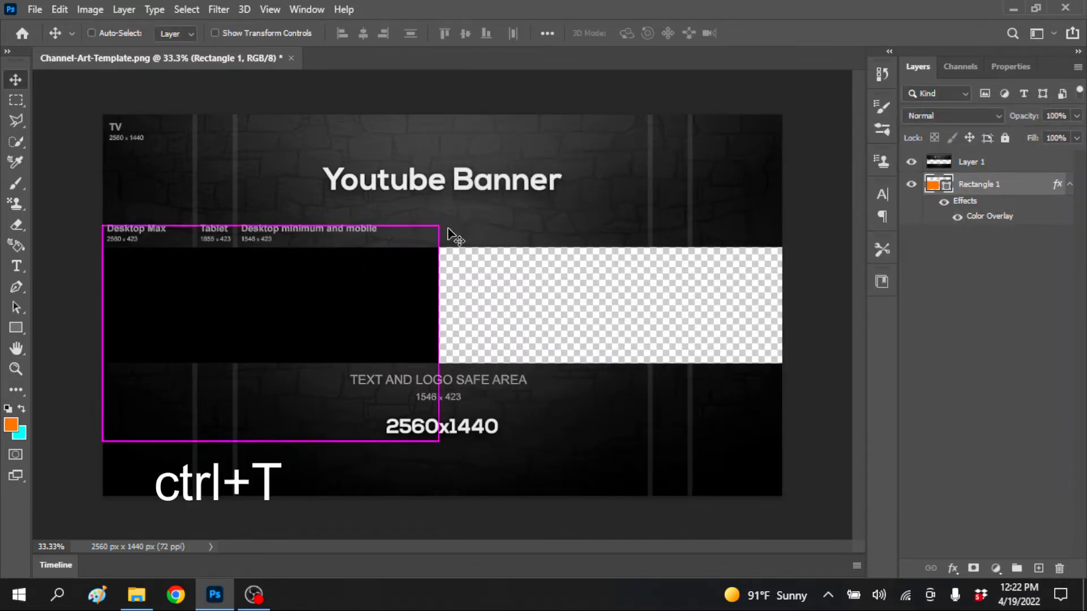
mouse_move(439, 333)
mouse_down()
mouse_move(532, 342)
mouse_move(442, 351)
mouse_up()
key(Return)
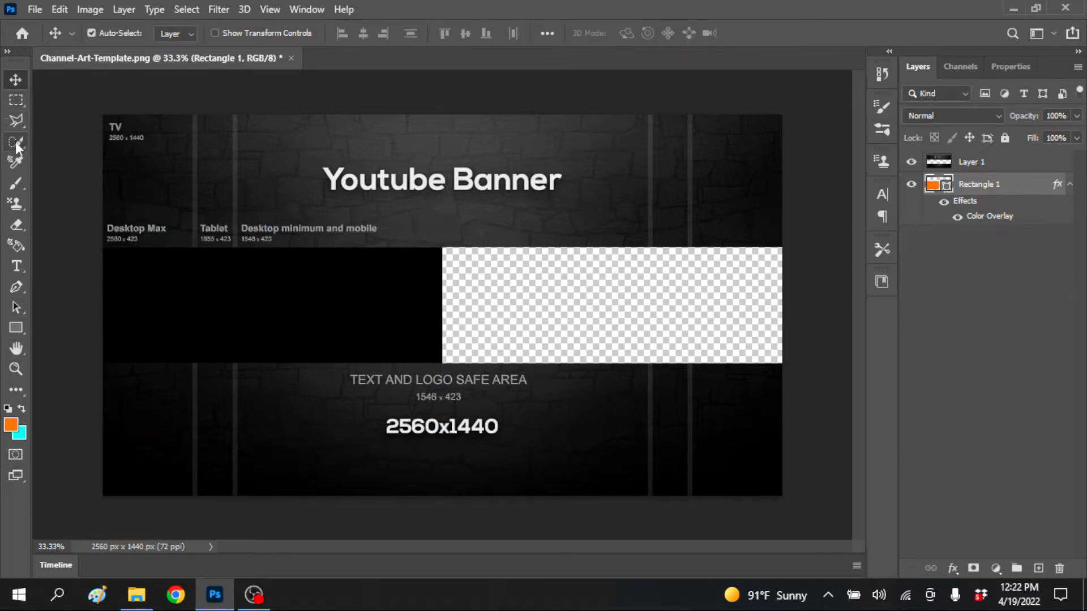
Rasterize the black rectangle and cut its right end to a slant by deleting a polygonal lasso selection
click(16, 120)
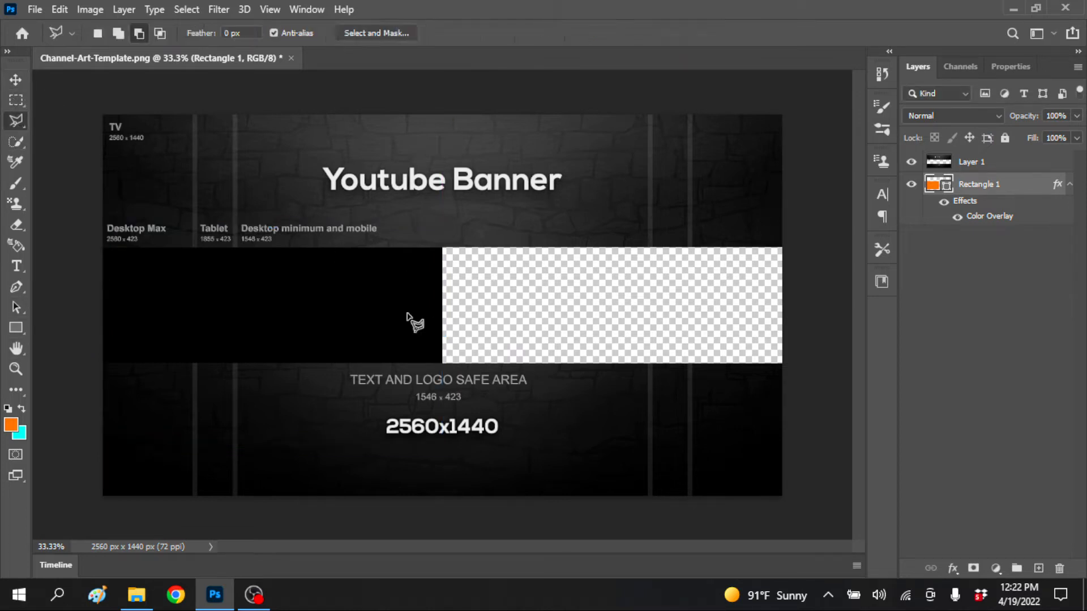
click(442, 247)
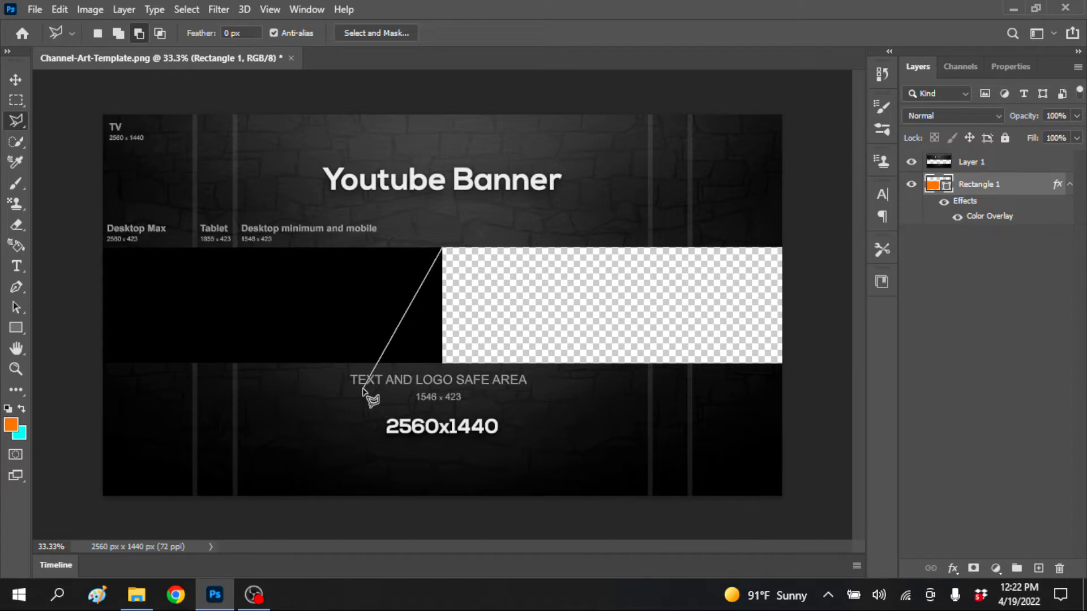
click(381, 395)
click(478, 404)
click(470, 240)
click(443, 248)
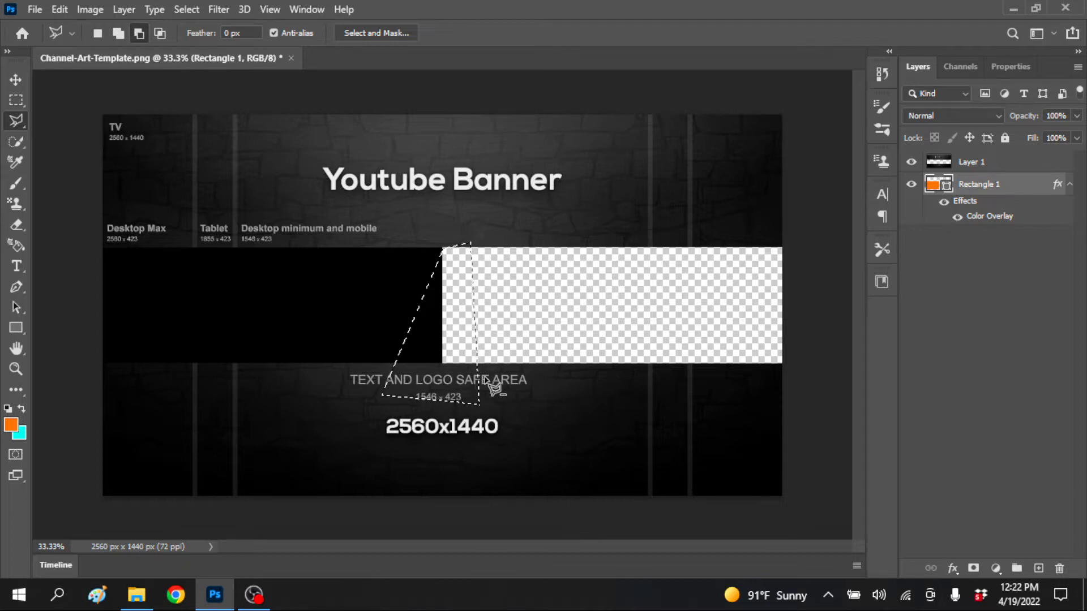
key(Delete)
click(522, 230)
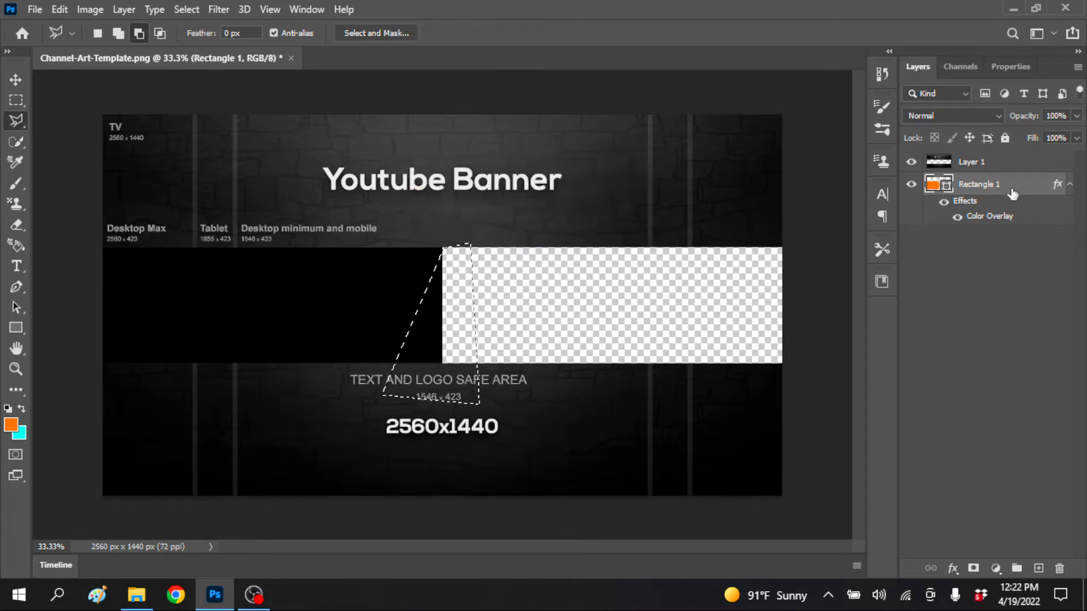
right_click(951, 185)
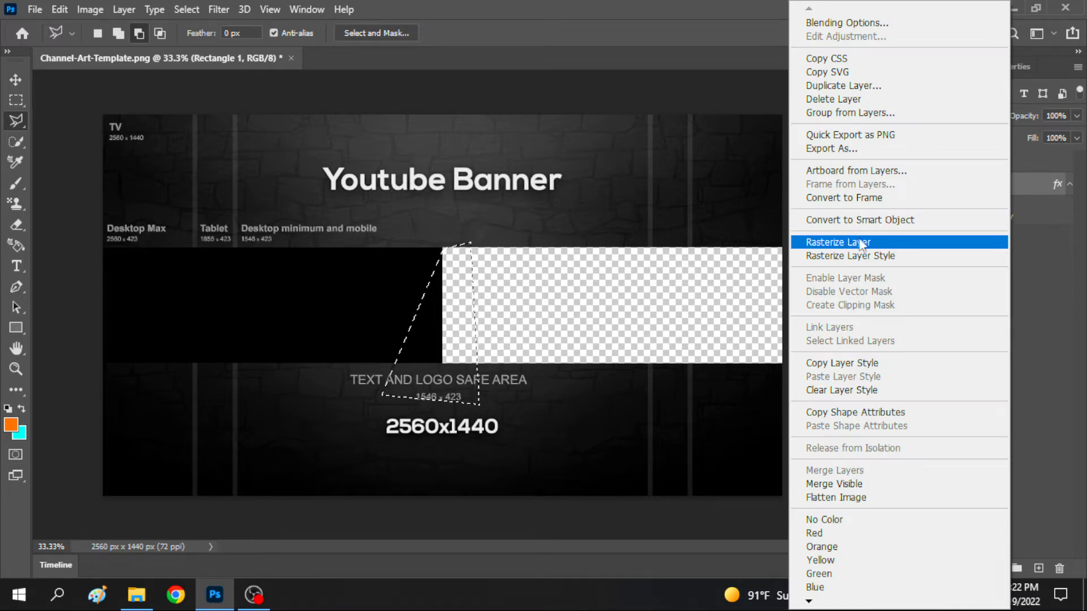
click(849, 242)
key(Delete)
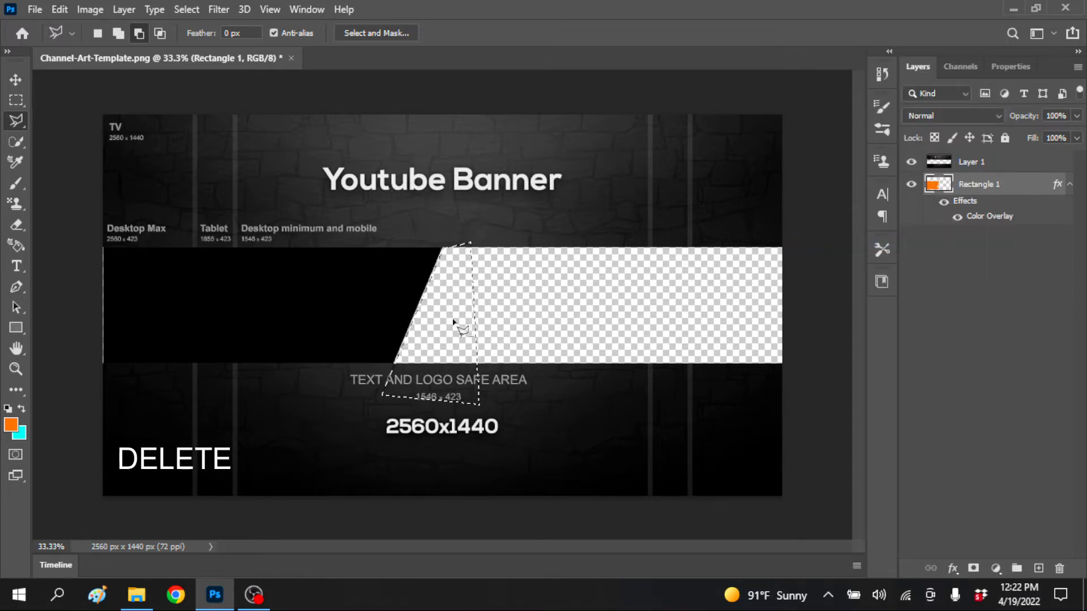
click(15, 78)
key(ctrl+d)
key(ctrl)
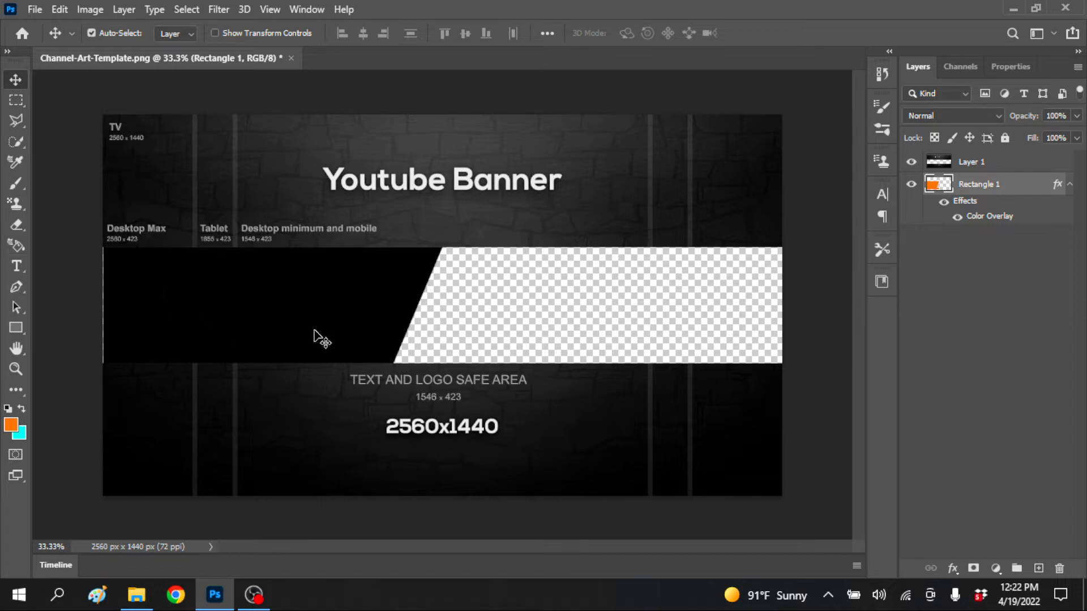
Enlarge the black shape slightly so that its left side extends past the canvas edge
key(ctrl+t)
drag(106, 336, 93, 337)
key(ctrl+z)
click(16, 81)
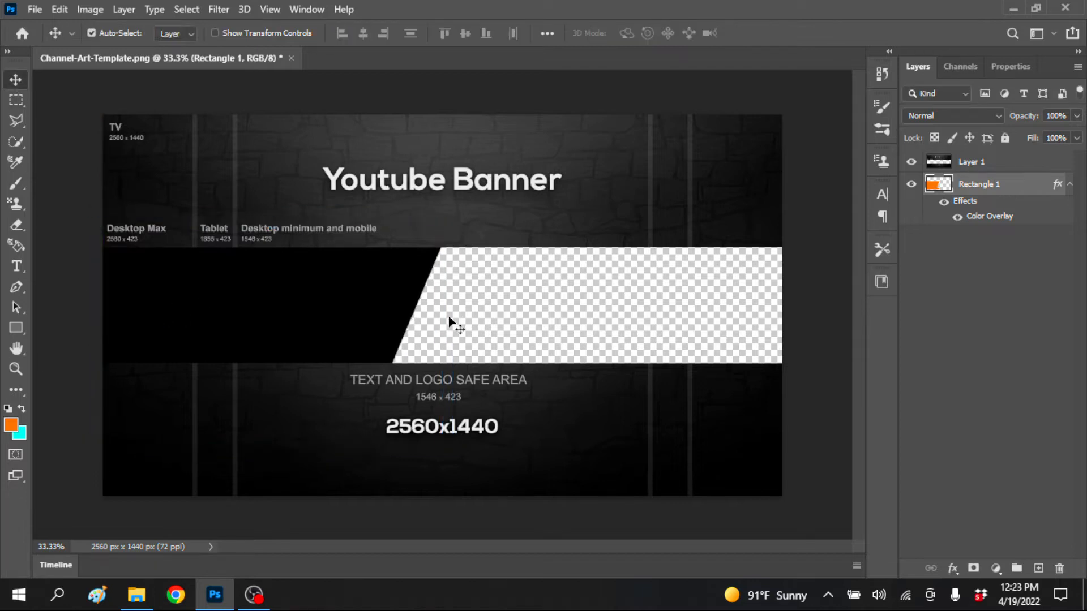
Draw an orange rectangle about 1790 × 777 px over the right part of the strip and place its layer beneath the black shape
click(16, 330)
click(363, 219)
drag(359, 219, 833, 425)
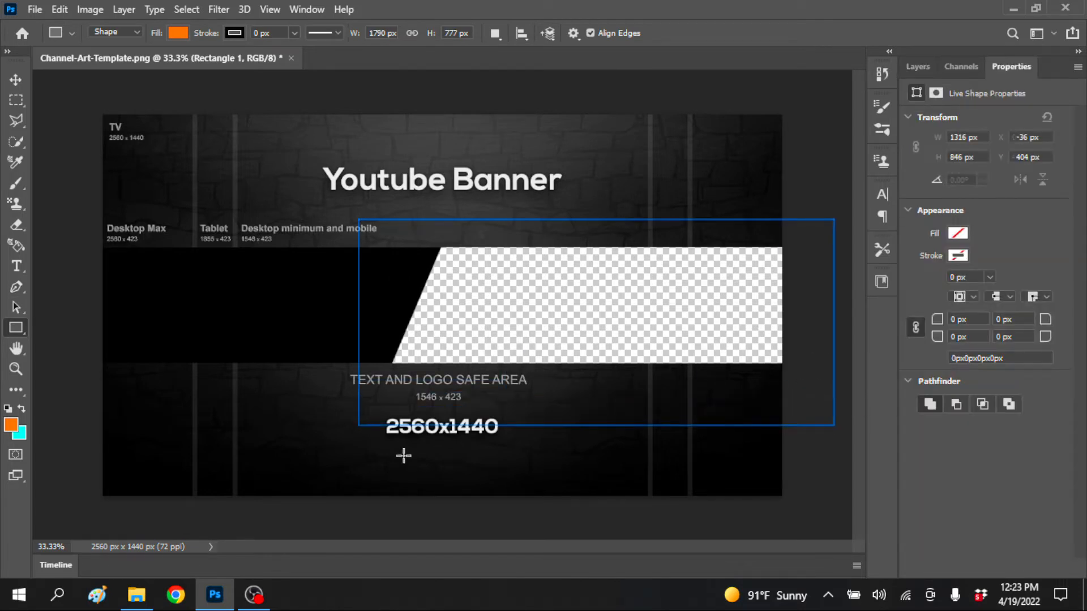
click(917, 66)
drag(1033, 184, 1042, 249)
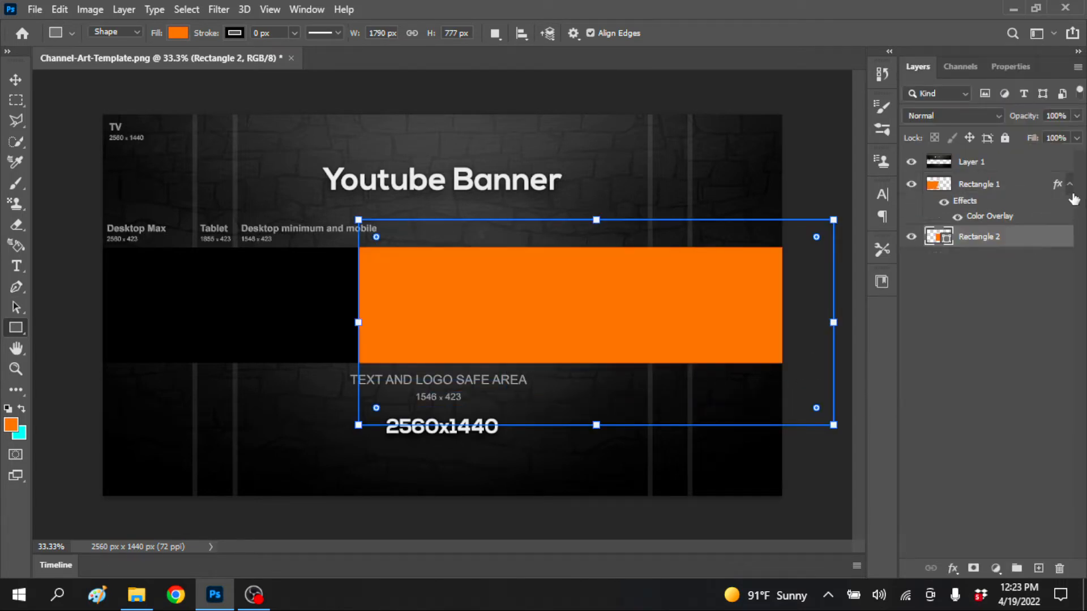
click(15, 80)
Try to align the black shape's right end with the canvas centre using Free Transform
click(369, 287)
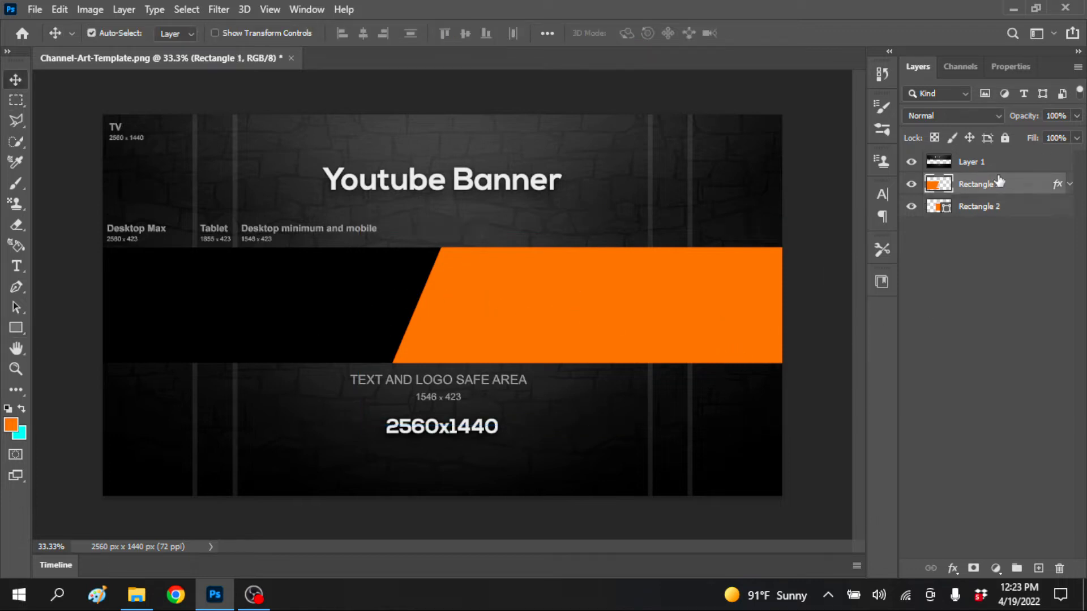
key(ctrl+t)
mouse_move(440, 332)
mouse_down()
mouse_move(458, 332)
mouse_move(442, 333)
mouse_up()
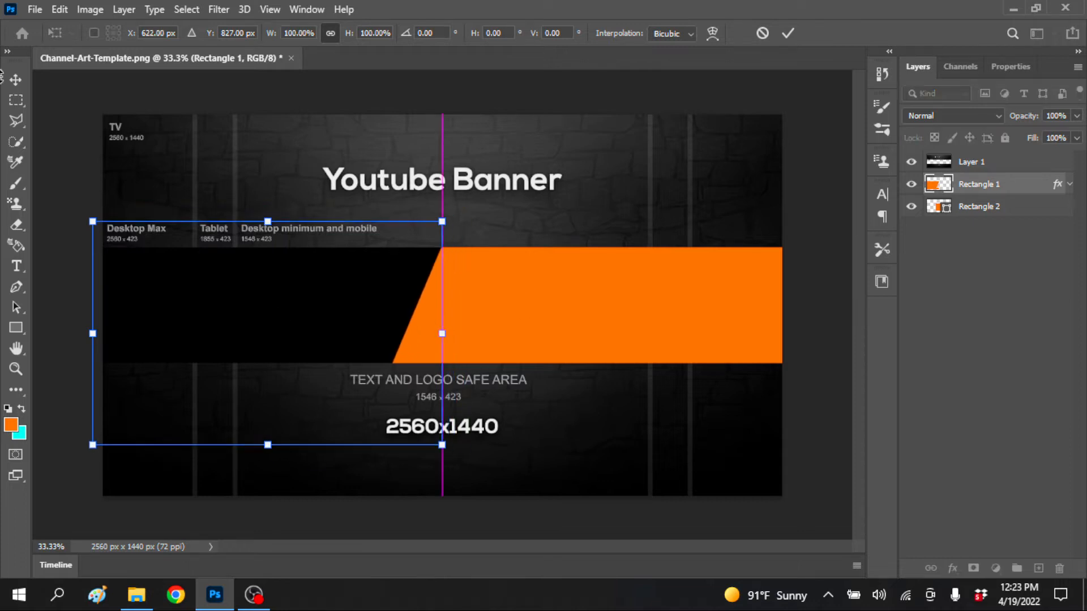
click(15, 83)
Rasterize the layer of the large orange rectangle in the right part of the strip
click(541, 316)
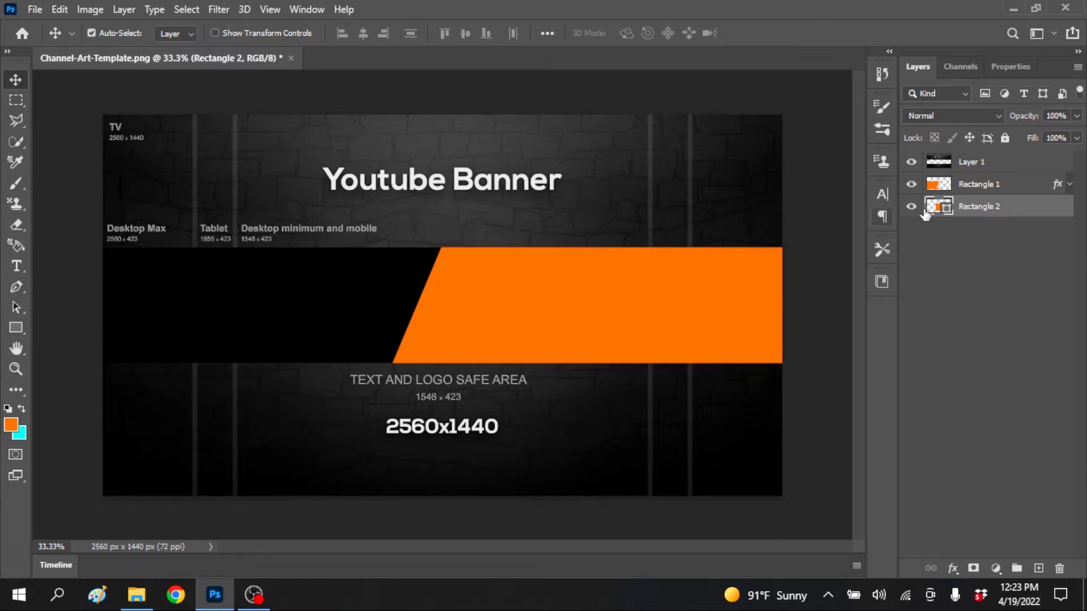
right_click(1041, 209)
click(865, 244)
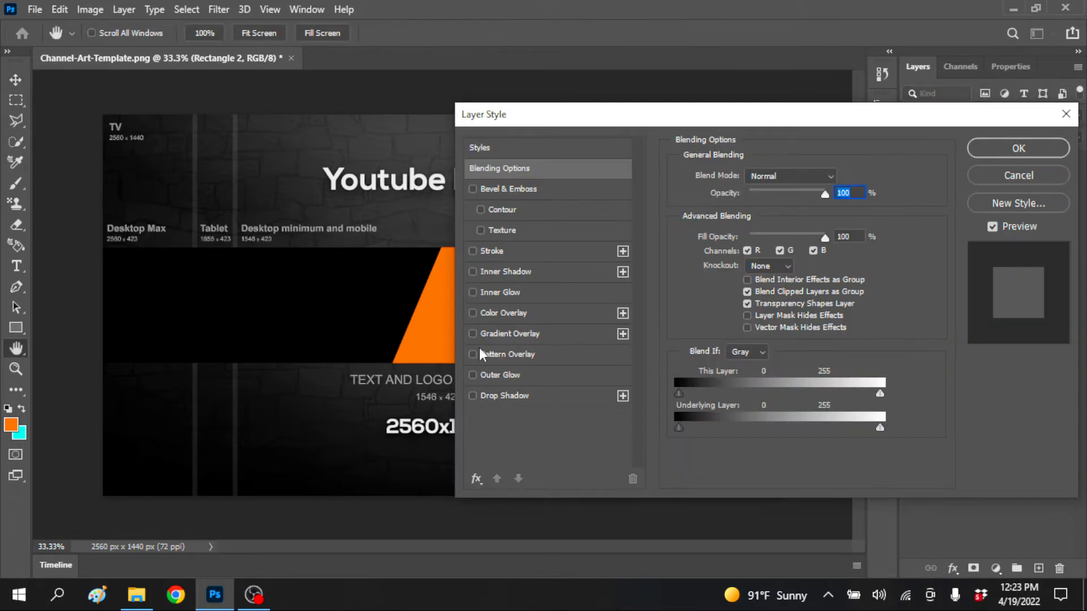
Apply a dark brownish-grey Color Overlay (534d4d) to the large orange rectangle
click(473, 312)
click(543, 313)
click(839, 177)
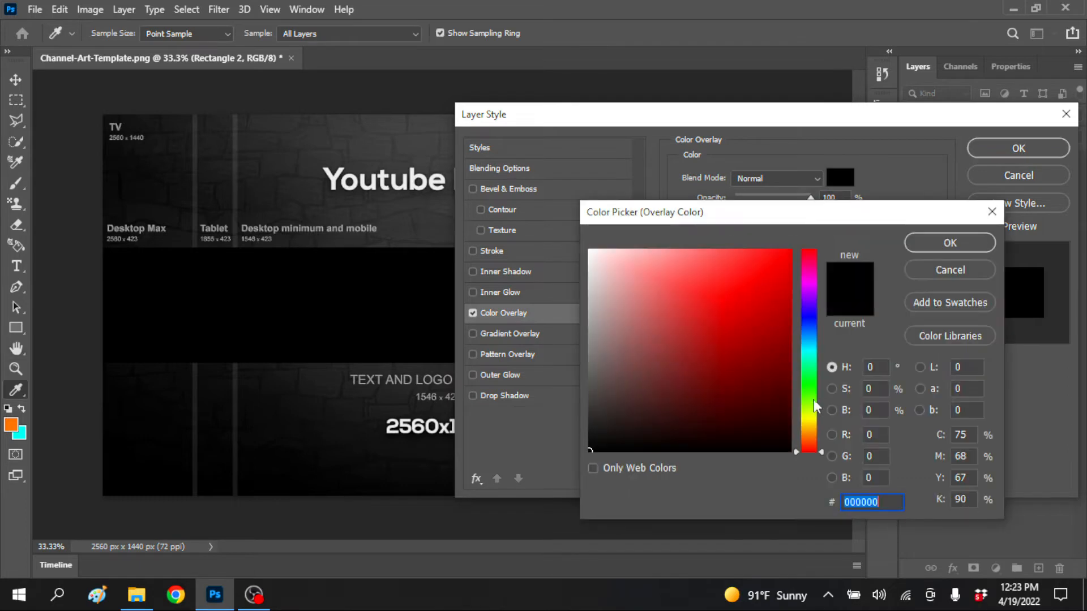
drag(608, 389, 602, 385)
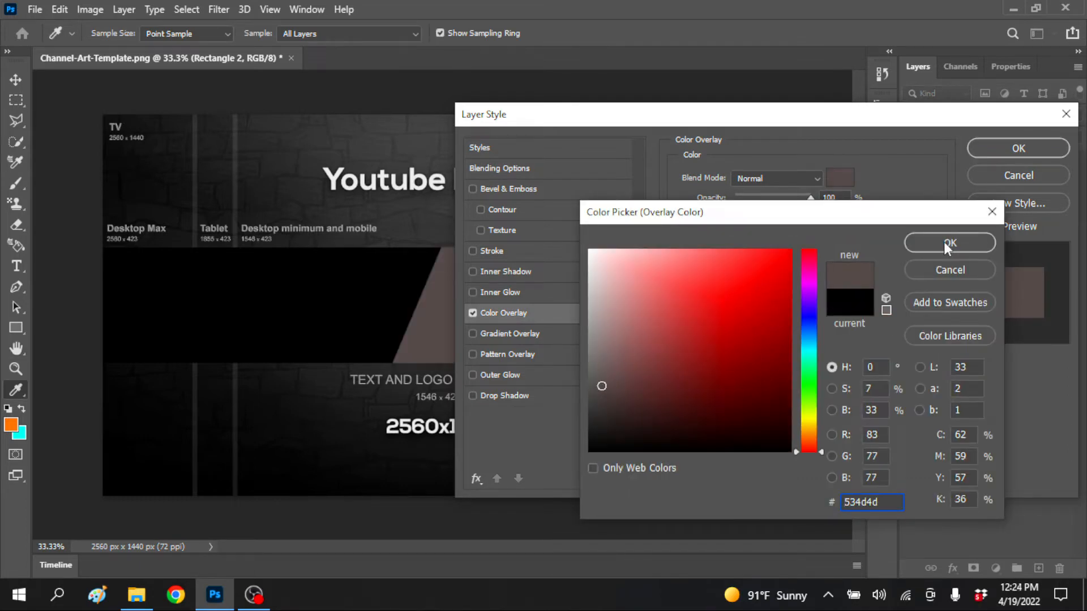
click(948, 243)
click(1016, 150)
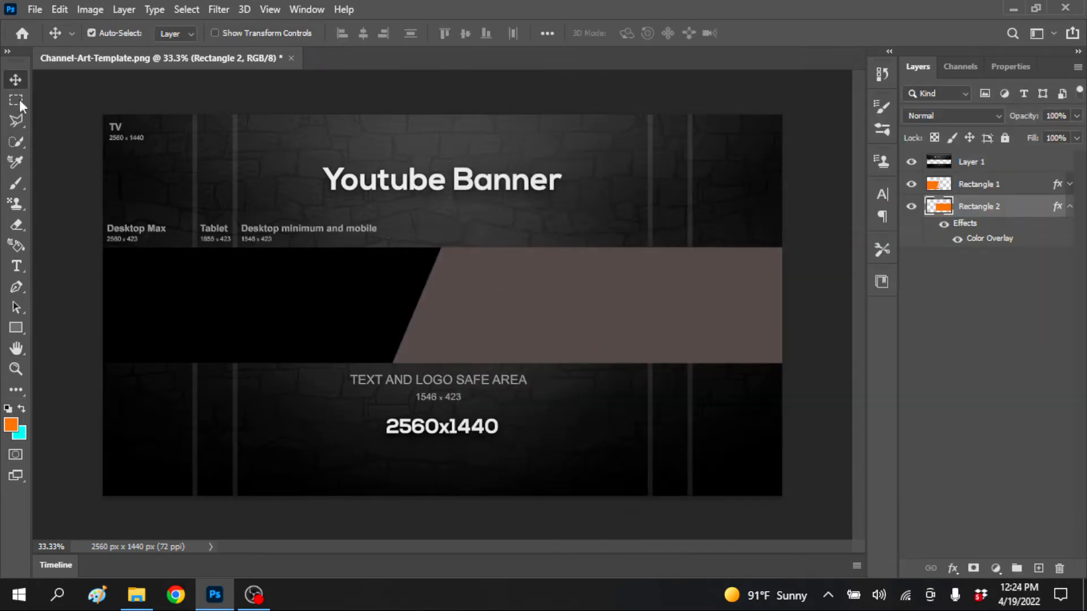
Draw a thin vertical orange bar beside the slanted edge and resize it to about 19 × 574 px
click(15, 330)
drag(454, 231, 452, 374)
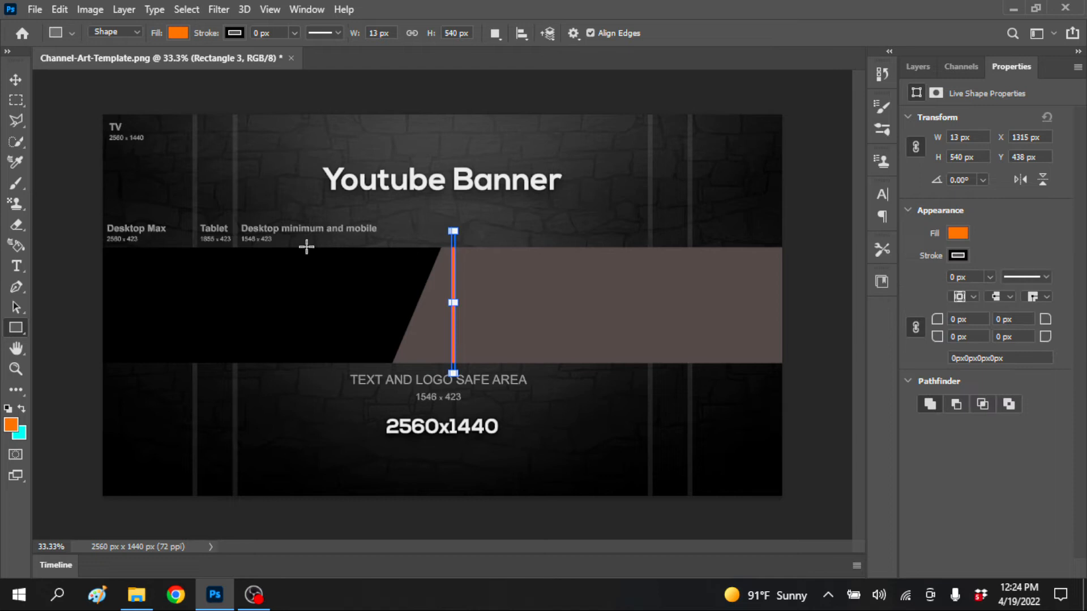
drag(448, 230, 458, 219)
click(16, 80)
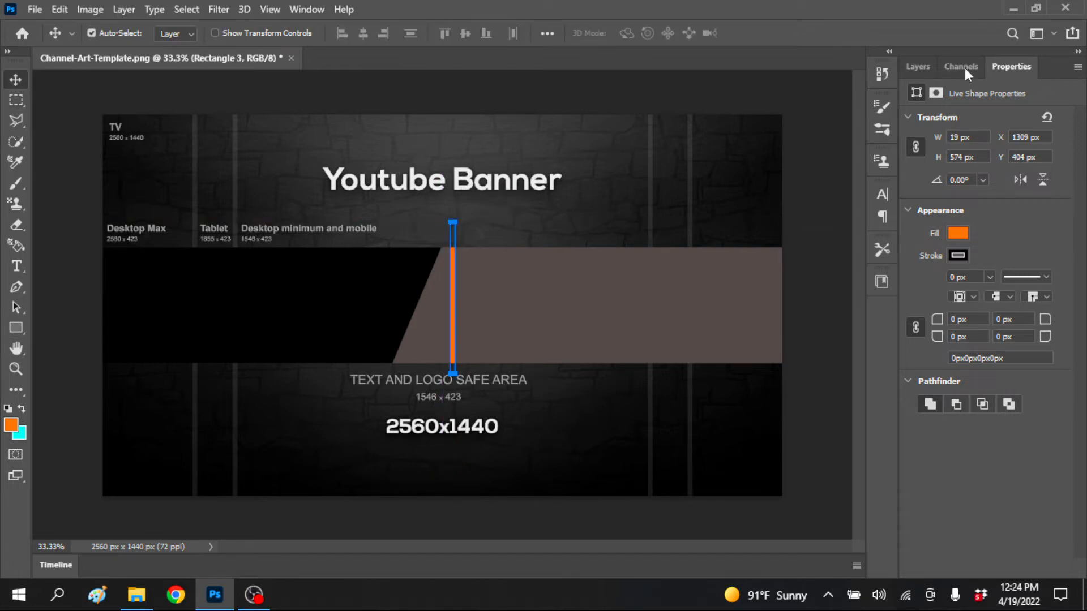
Rasterize the thin orange bar and rotate it into a slant beside the black shape's angled edge
click(917, 67)
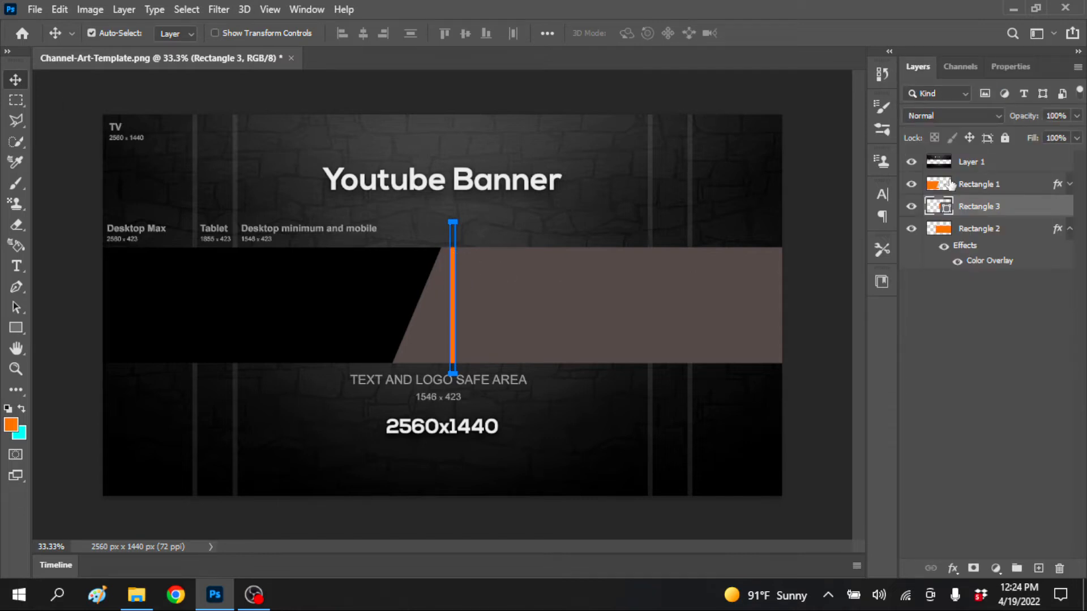
right_click(1017, 211)
click(829, 244)
key(ctrl+t)
drag(475, 212, 457, 237)
key(Return)
click(900, 275)
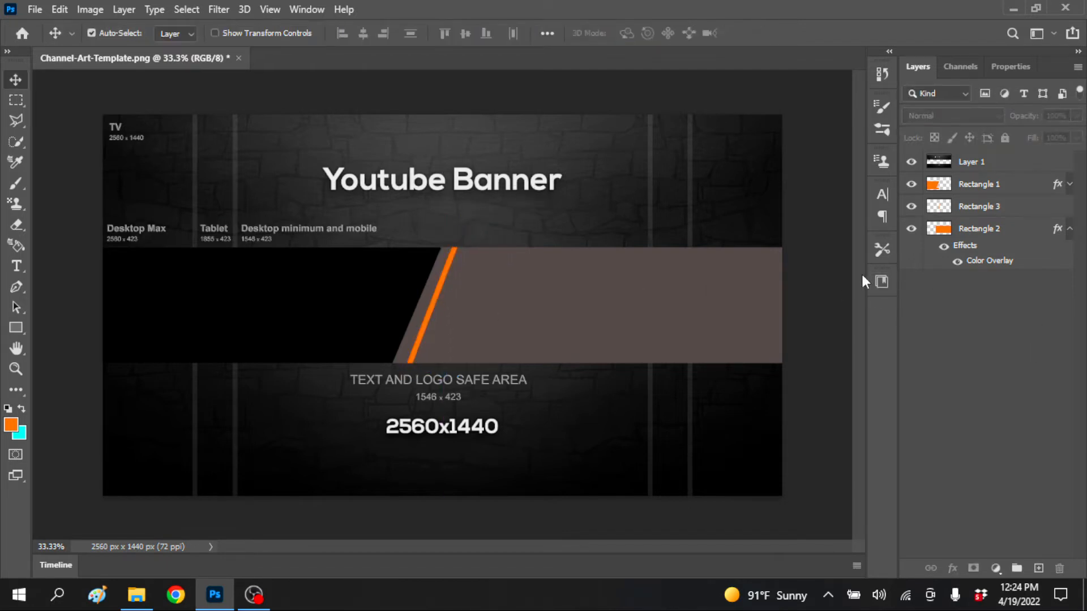
Rotate the orange bar a further 1.76° to bring it parallel to the black shape's slanted edge
click(434, 313)
key(ctrl+t)
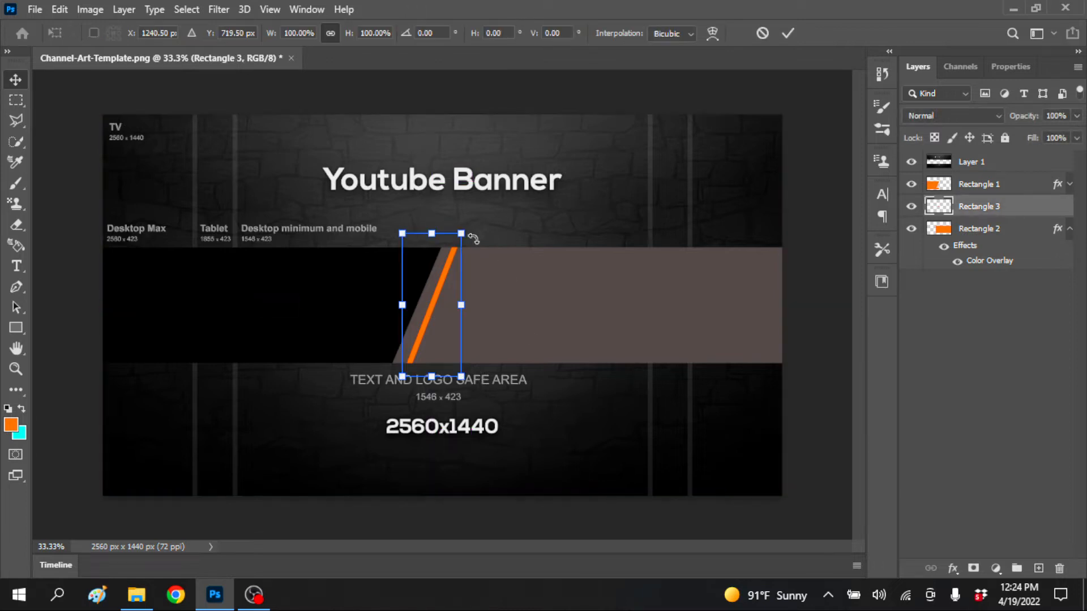
drag(474, 226, 476, 227)
key(Return)
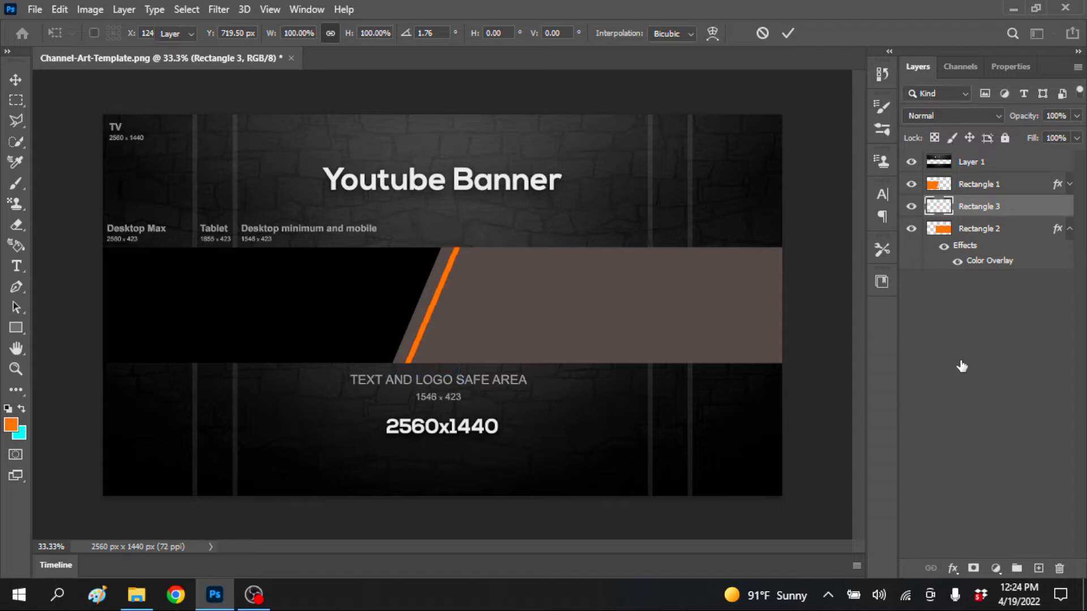
Apply a white (ffffff) Color Overlay at 100% opacity to the thin slanted orange bar
double_click(1058, 209)
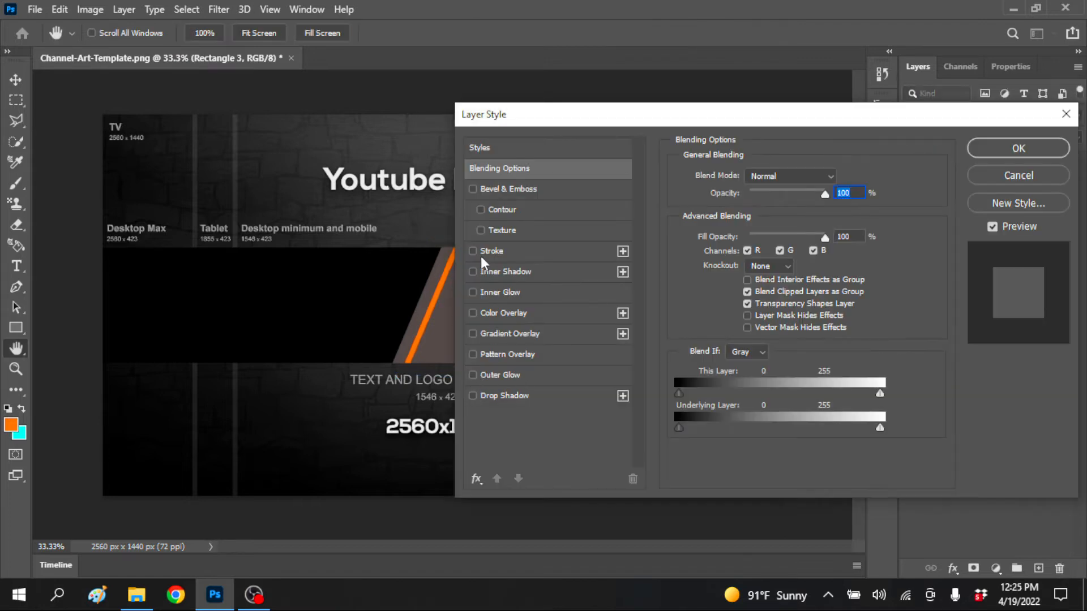
click(473, 313)
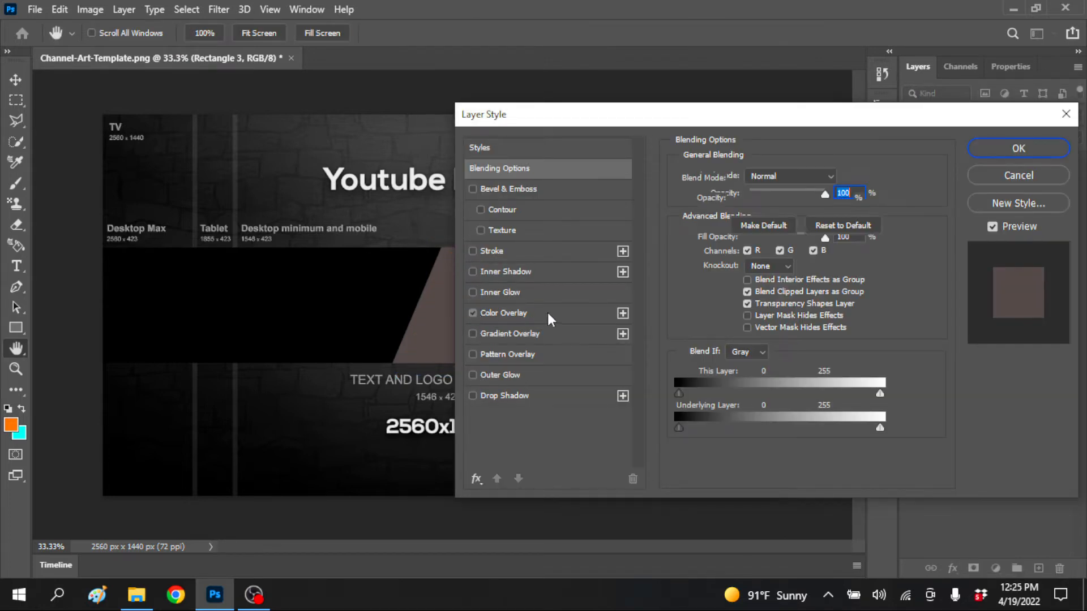
click(520, 313)
click(840, 177)
text(ffffff)
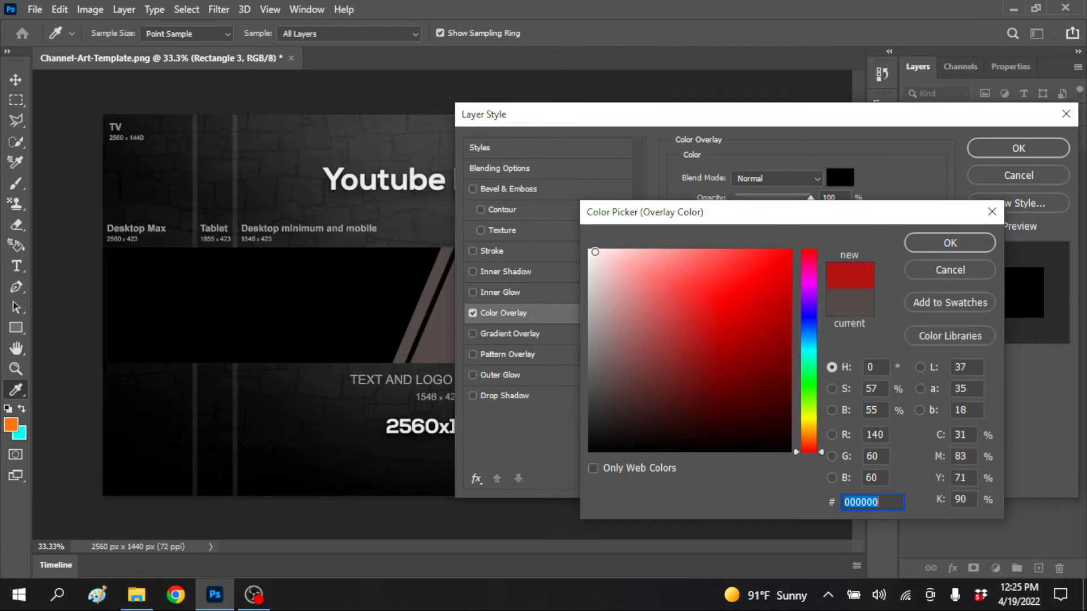
click(950, 243)
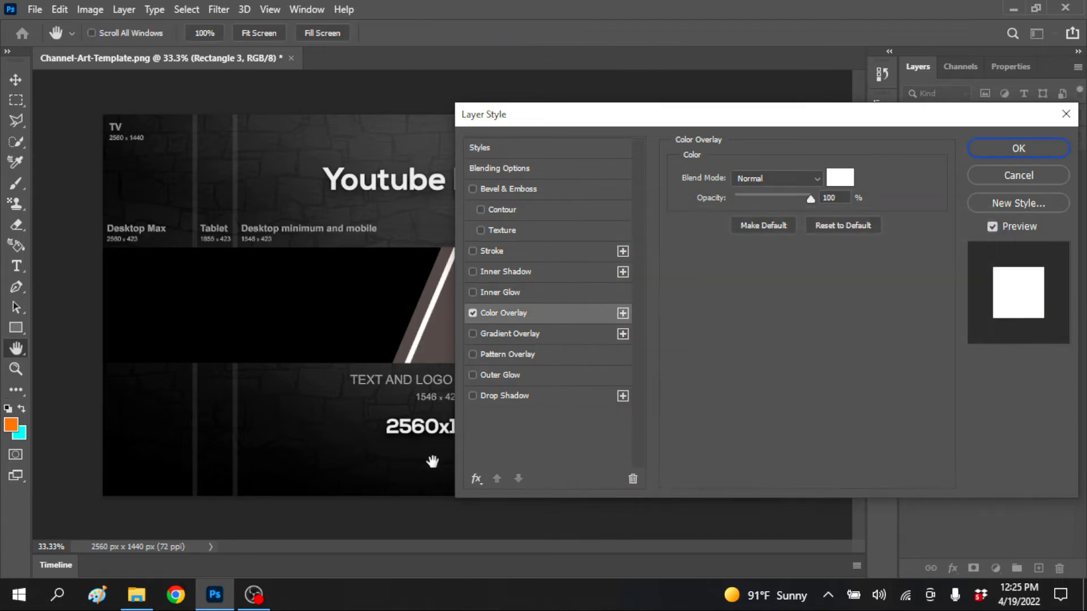
drag(684, 126, 749, 119)
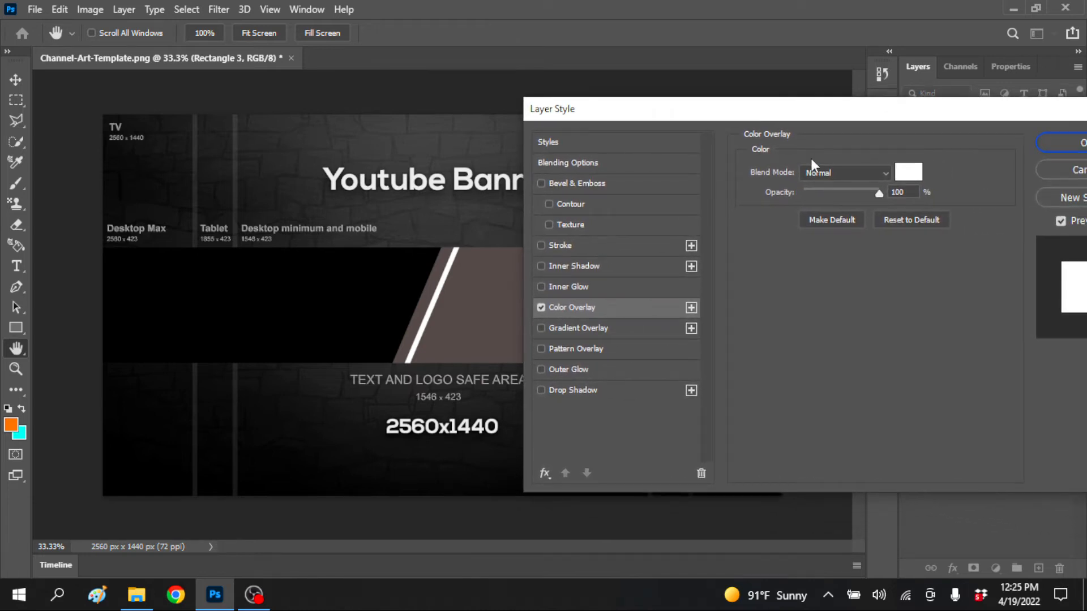
click(1058, 146)
Duplicate the white slanted bar twice and shift the topmost copy right to form a second parallel stripe
key(ctrl+j)
key(ctrl+j)
key(Right)
key(Right)
key(Right)
key(Right)
key(Right)
key(Right)
key(Right)
key(Right)
key(Right)
key(Right)
key(Right)
key(Right)
key(Right)
key(Right)
key(Right)
key(Right)
key(Right)
key(Right)
key(Right)
key(Right)
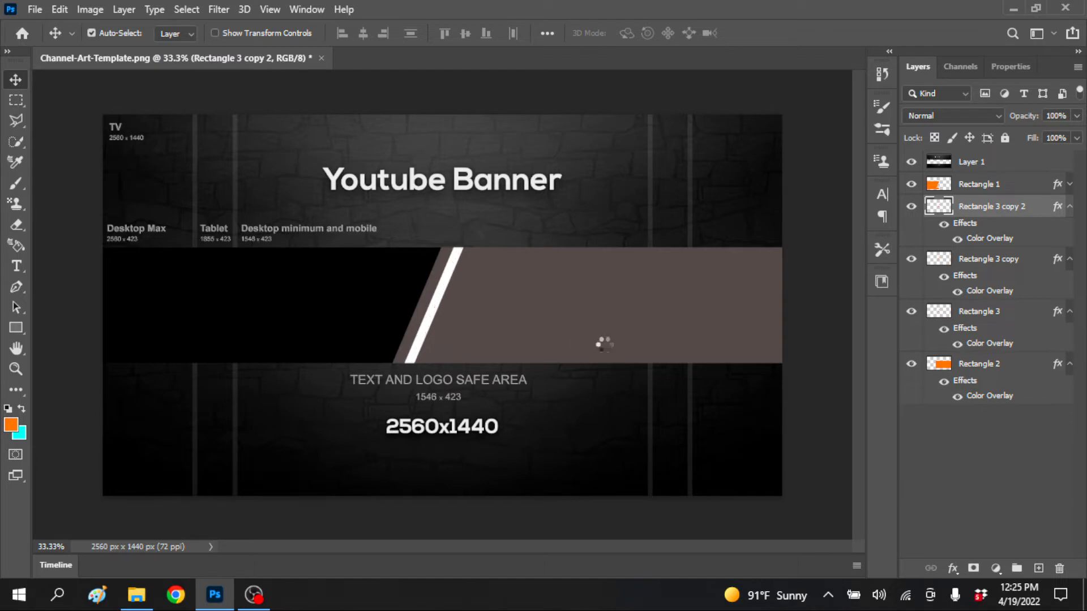
key(Right)
key(Right)
key(Left)
key(Left)
key(Left)
key(Left)
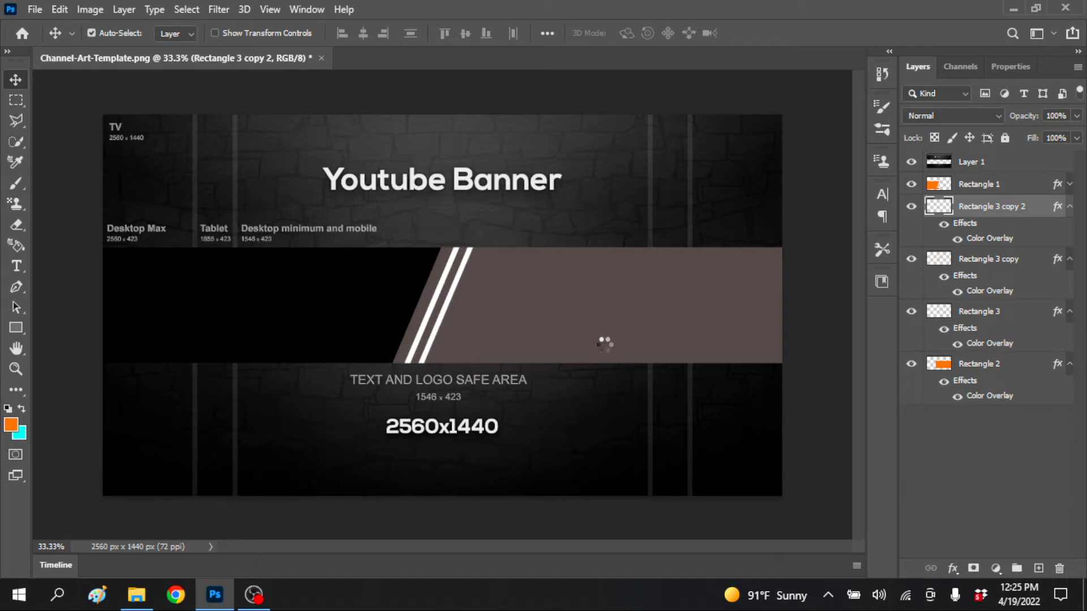
Shift the other bar copy, Rectangle 3 copy, right to form a third evenly spaced stripe
click(1028, 265)
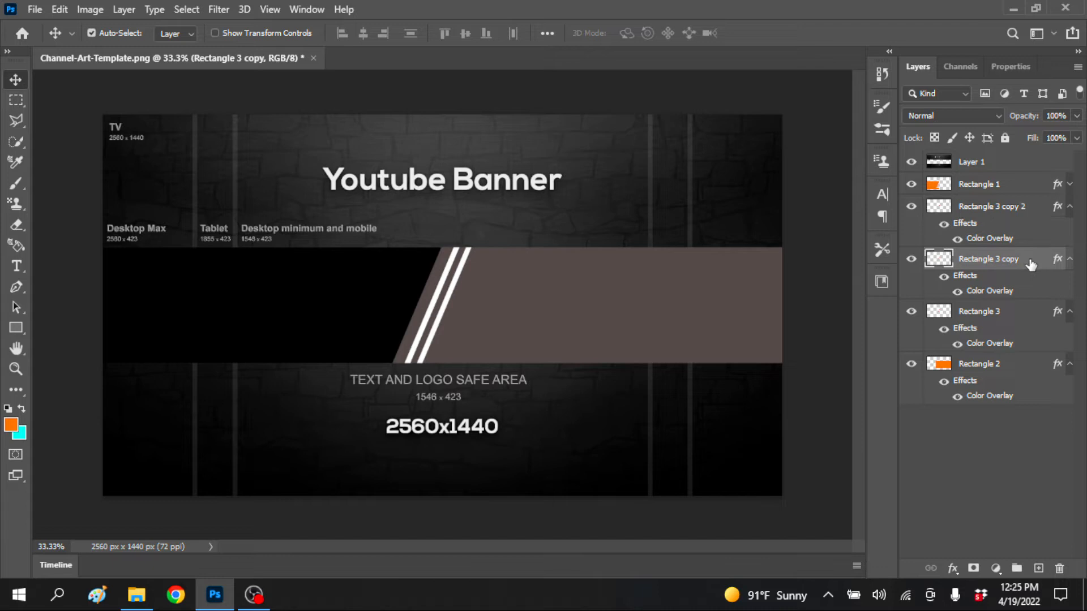
key(Right)
key(Right)
key(Right)
key(Right)
key(Right)
key(Right)
key(Right)
key(Right)
key(Right)
key(Right)
key(Right)
key(Right)
key(Right)
key(Right)
key(Right)
key(Right)
key(Right)
key(Right)
key(Right)
key(Right)
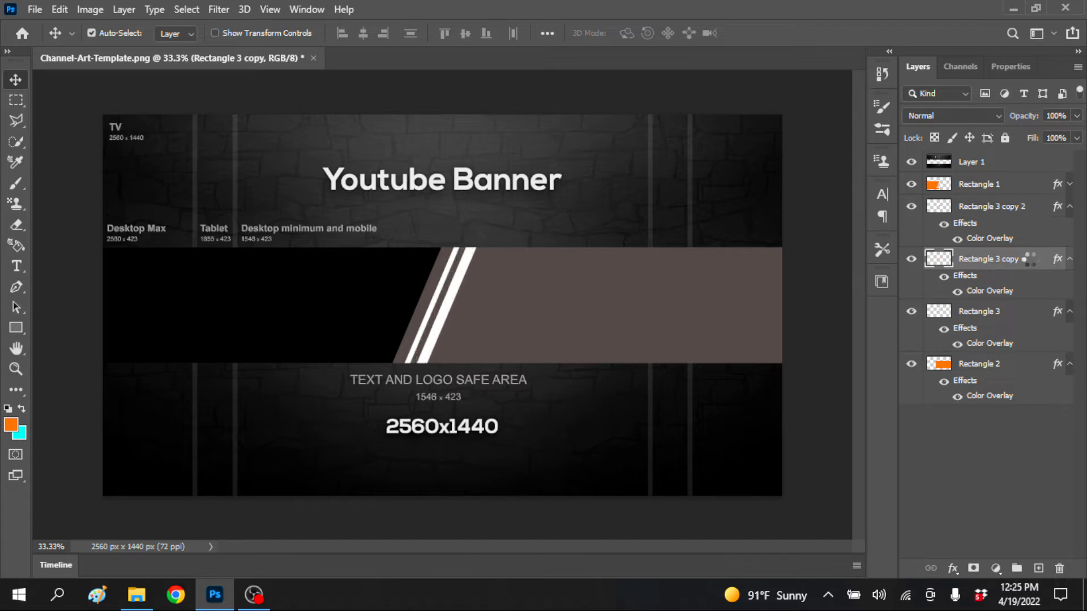
key(Right)
key(Right)
key(Right)
key(Right)
key(Right)
key(Right)
key(Right)
key(Right)
key(Right)
key(Right)
key(Right)
key(Right)
key(Right)
key(Right)
key(Right)
key(Right)
key(Right)
key(Right)
key(Right)
key(Right)
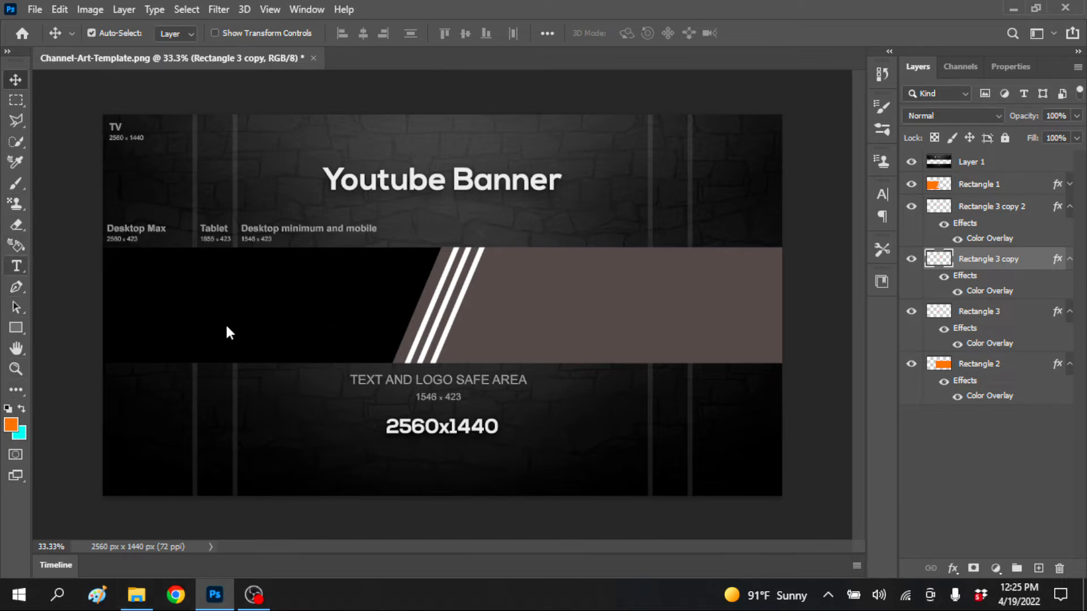
Add the text "MULTIMEDIA TV" in 48 pt Exo 2 Black on the brownish-grey area beside the stripes
key(t)
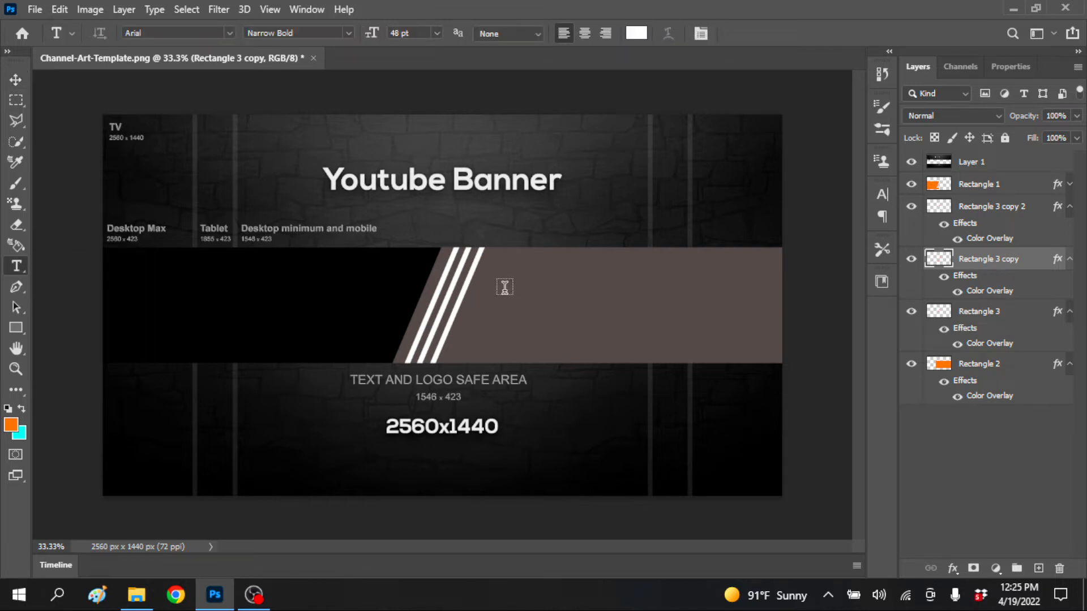
click(503, 290)
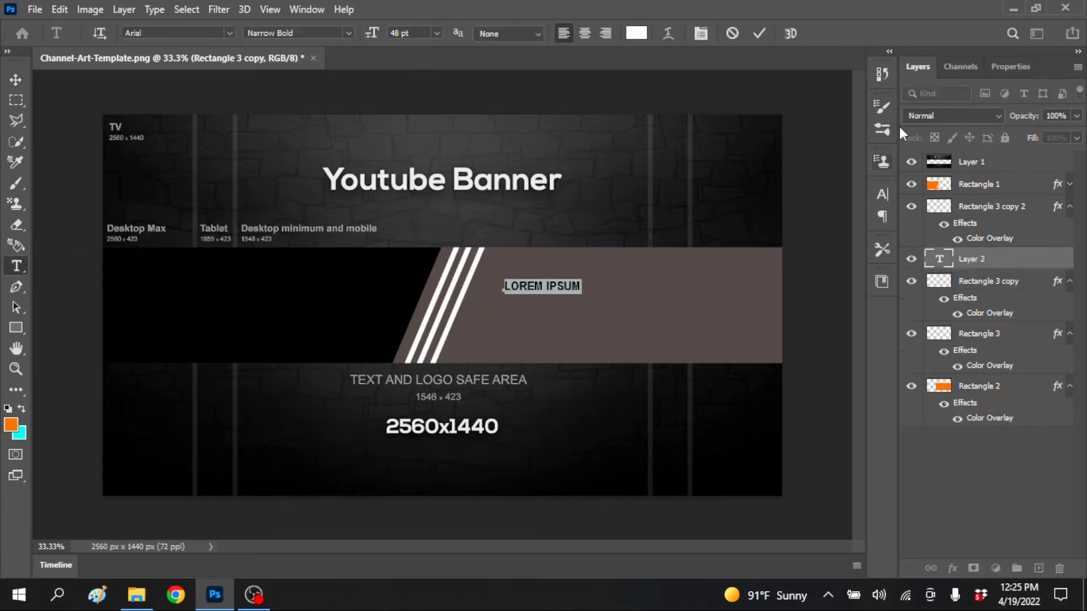
click(884, 192)
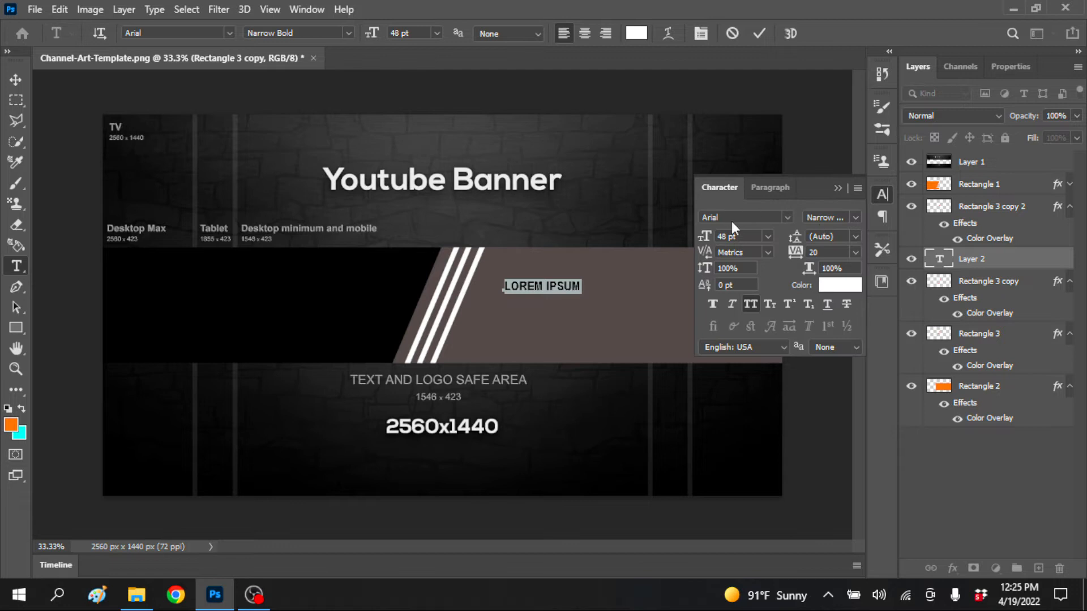
click(787, 219)
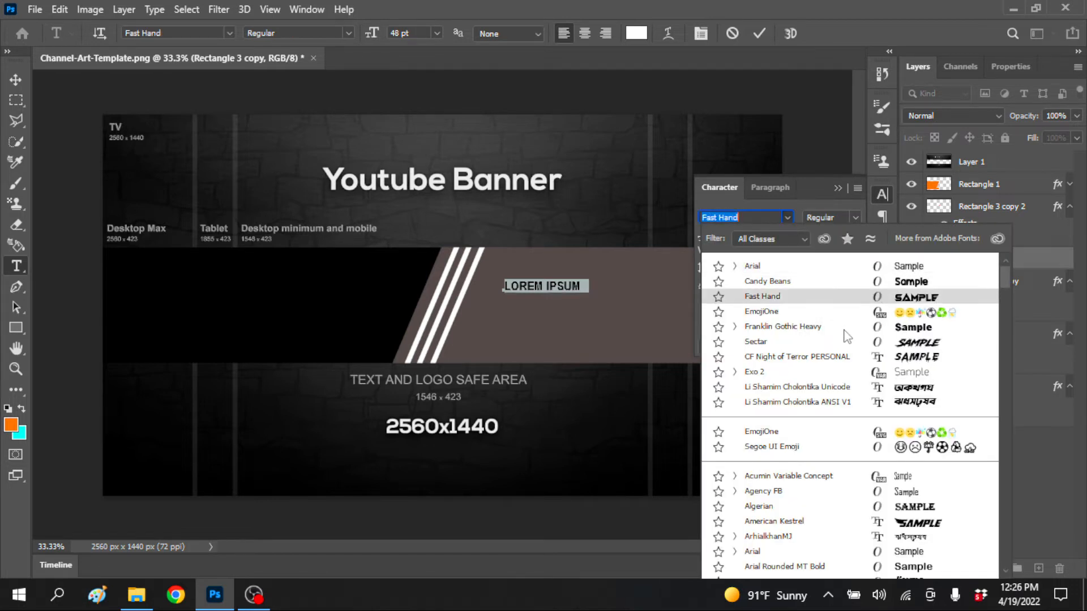
click(791, 372)
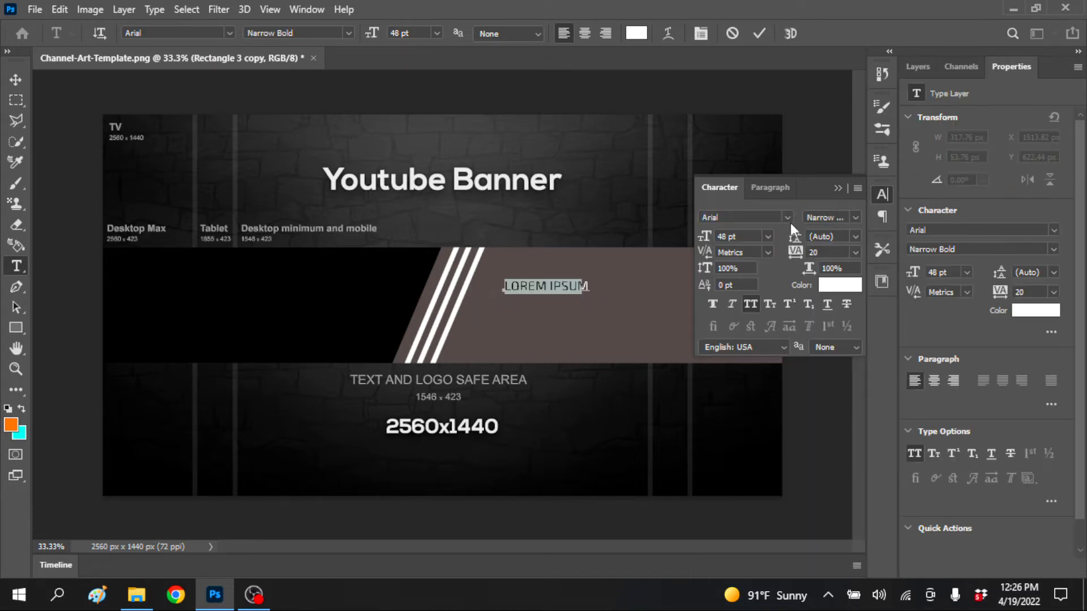
click(825, 217)
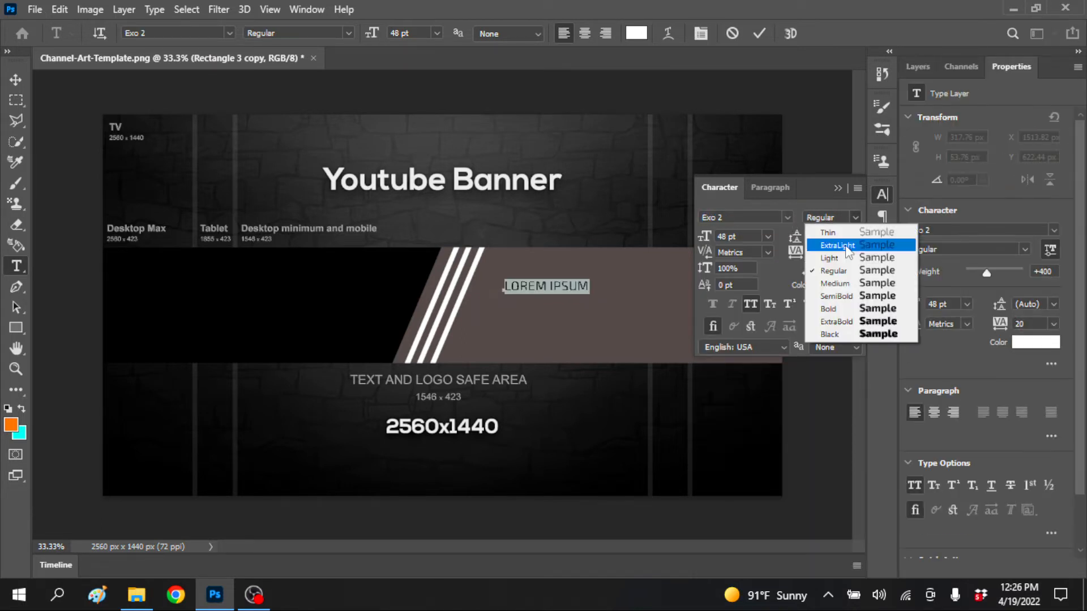
click(875, 333)
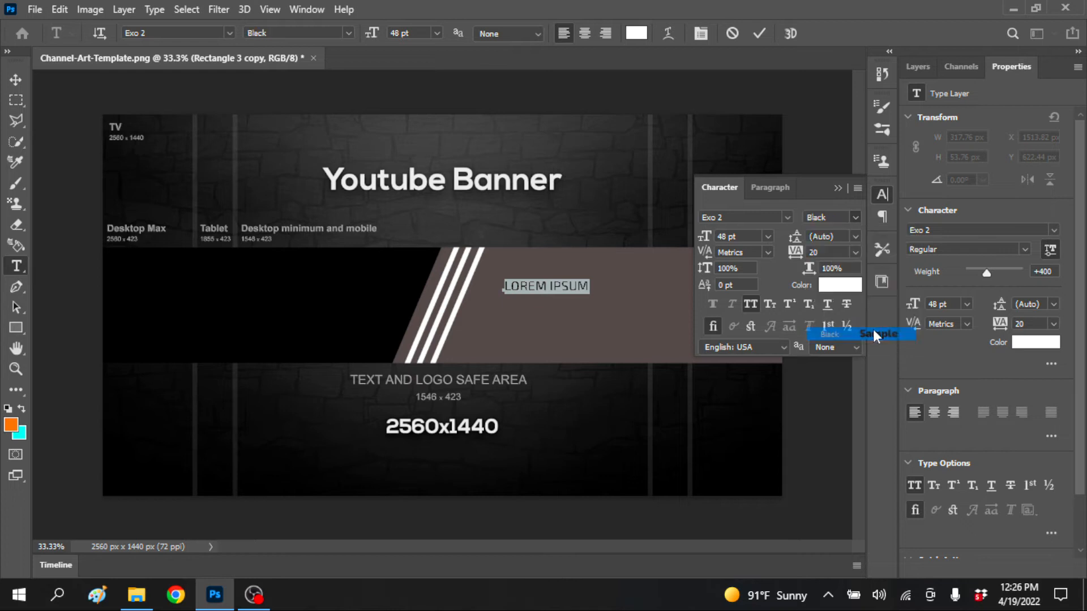
click(837, 188)
text(MULTIMEDIA TV)
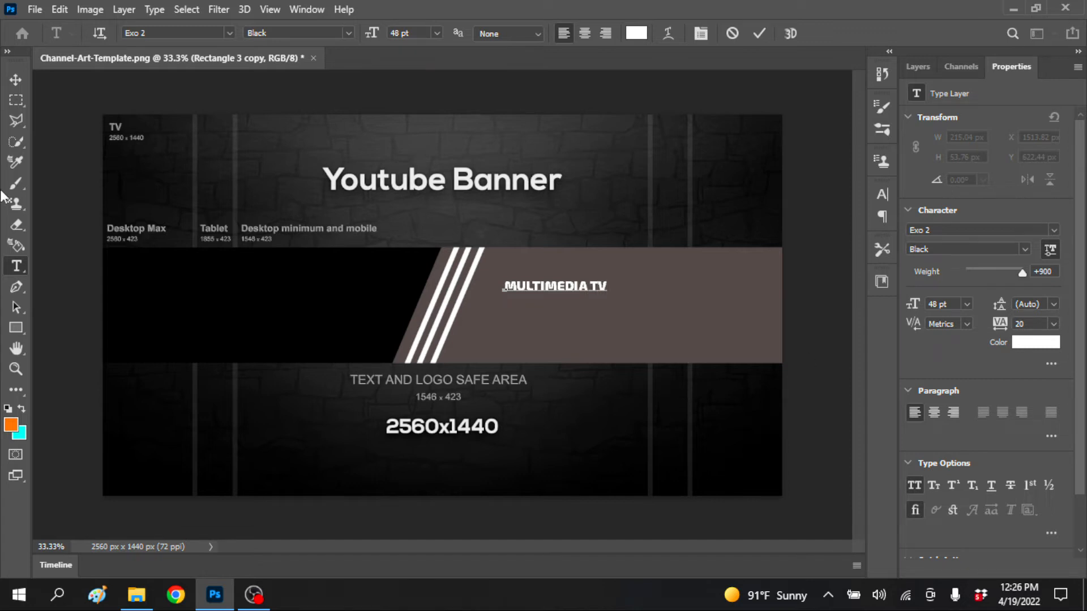
click(15, 80)
Scale the MULTIMEDIA TV text up to about 208% within the brownish-grey area
key(ctrl)
key(ctrl+t)
drag(607, 279, 645, 291)
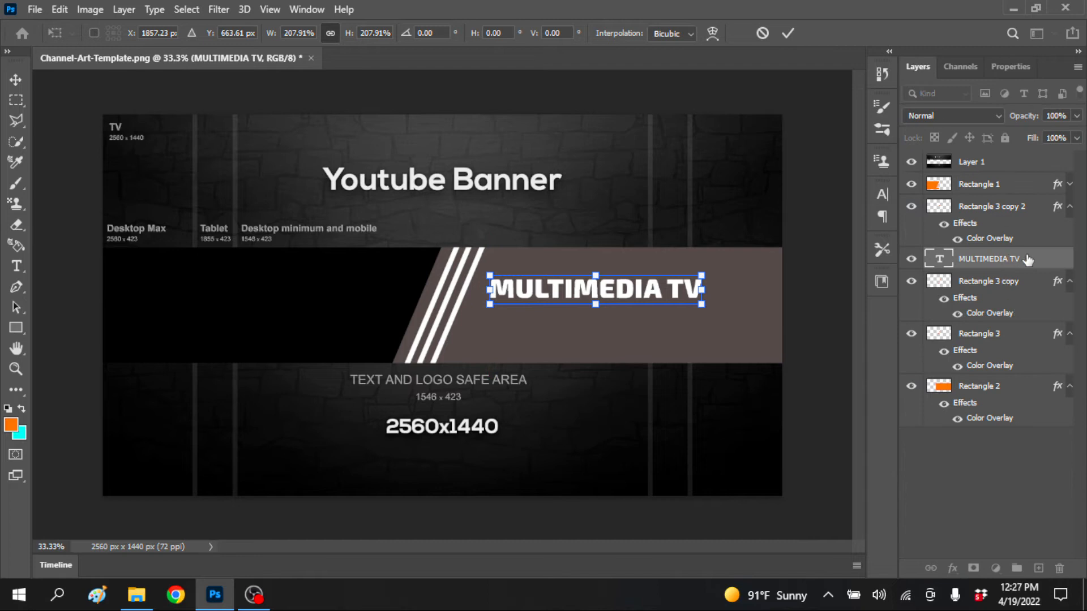
key(Return)
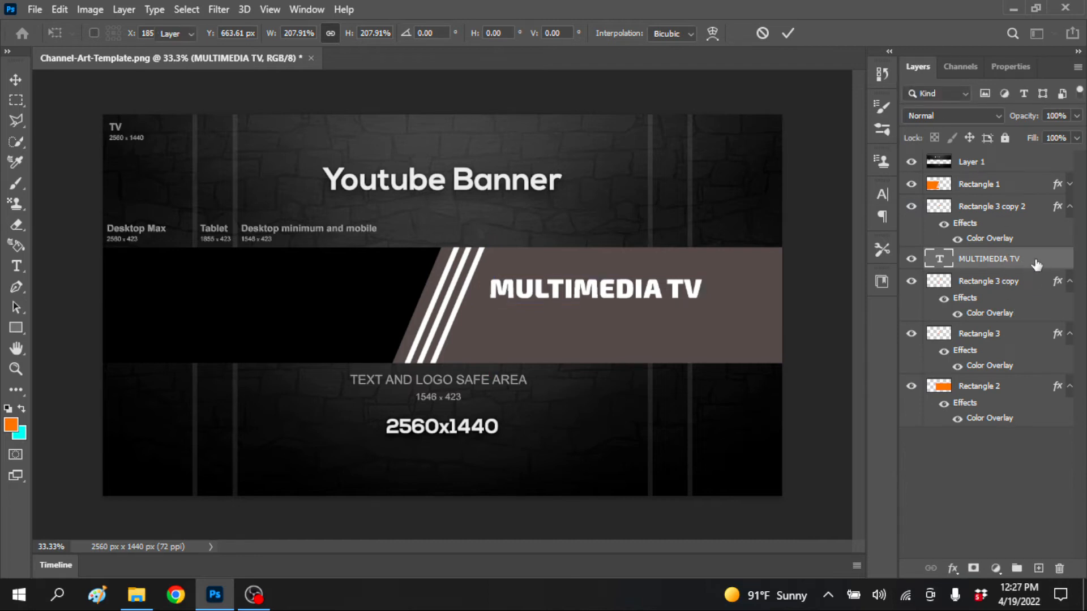
Move the MULTIMEDIA TV layer above Rectangle 1 and place the text on the black shape
double_click(1024, 275)
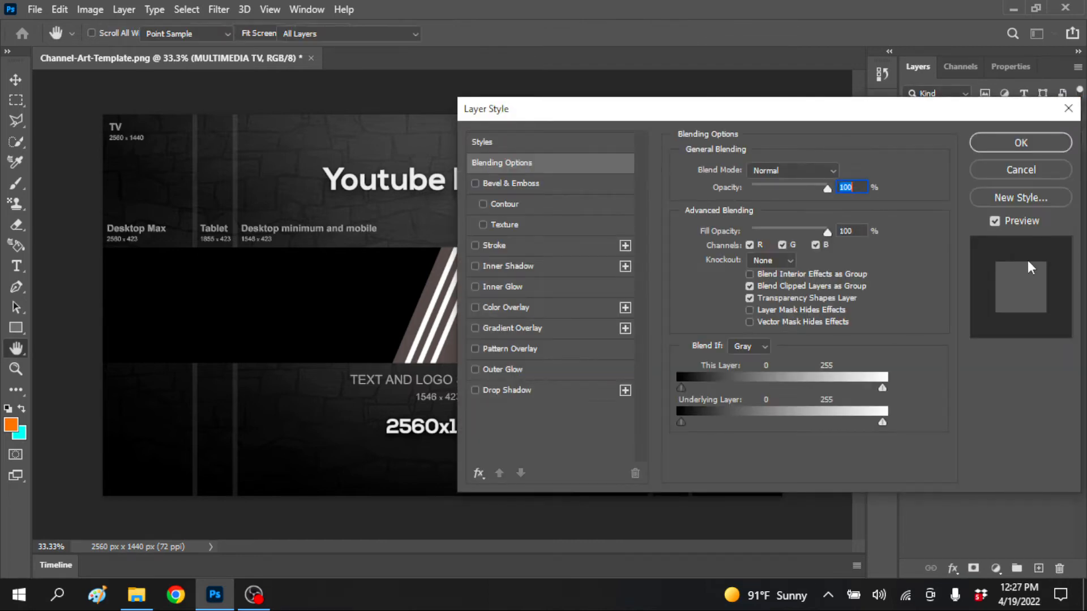
key(Escape)
drag(1034, 261, 1047, 167)
drag(679, 294, 337, 307)
Cut the word "TV" from the title so the text reads only "MULTIMEDIA"
double_click(298, 306)
click(298, 306)
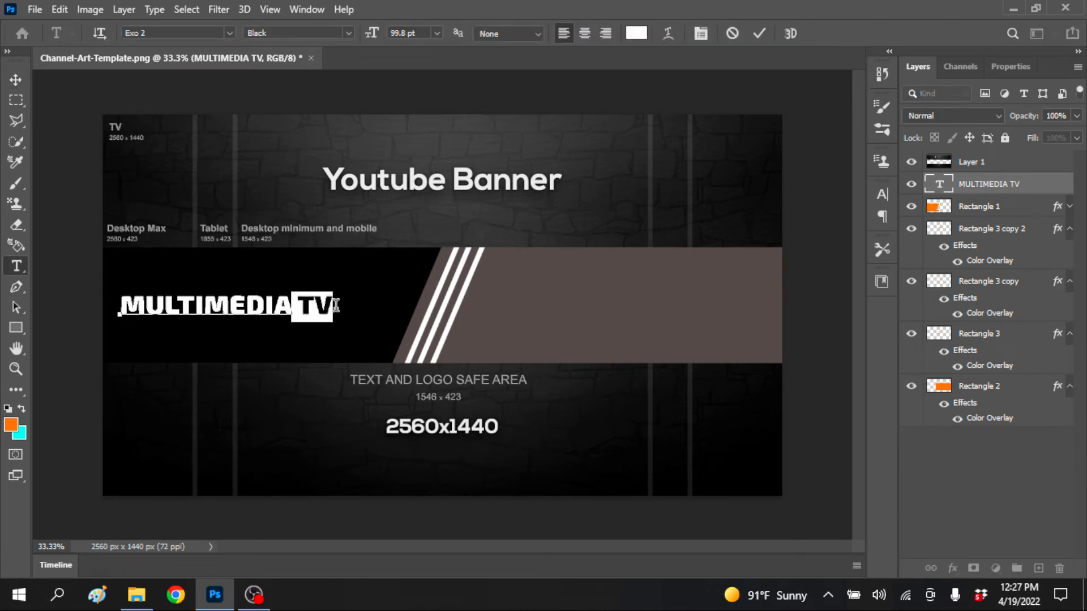
key(ctrl+x)
click(1031, 187)
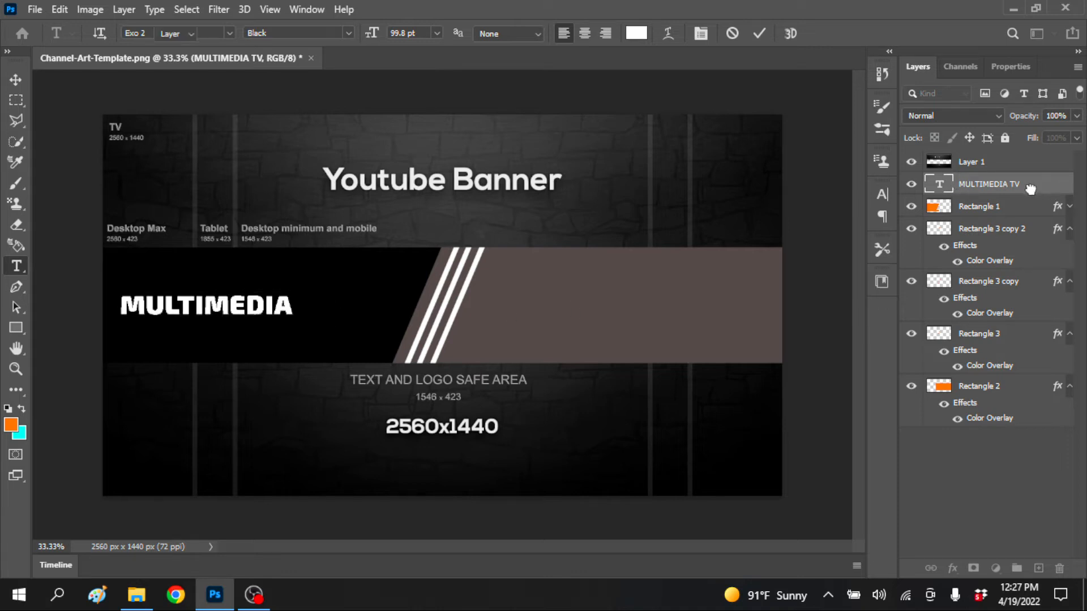
Duplicate the MULTIMEDIA text layer and replace the copy's text with "TV"
key(v)
key(ctrl+j)
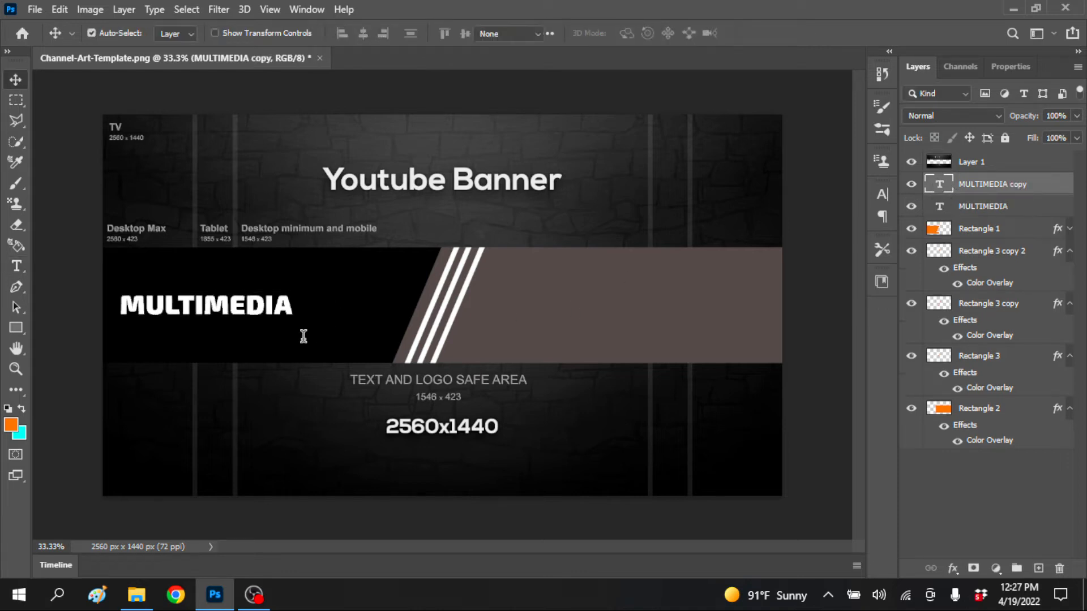
double_click(285, 328)
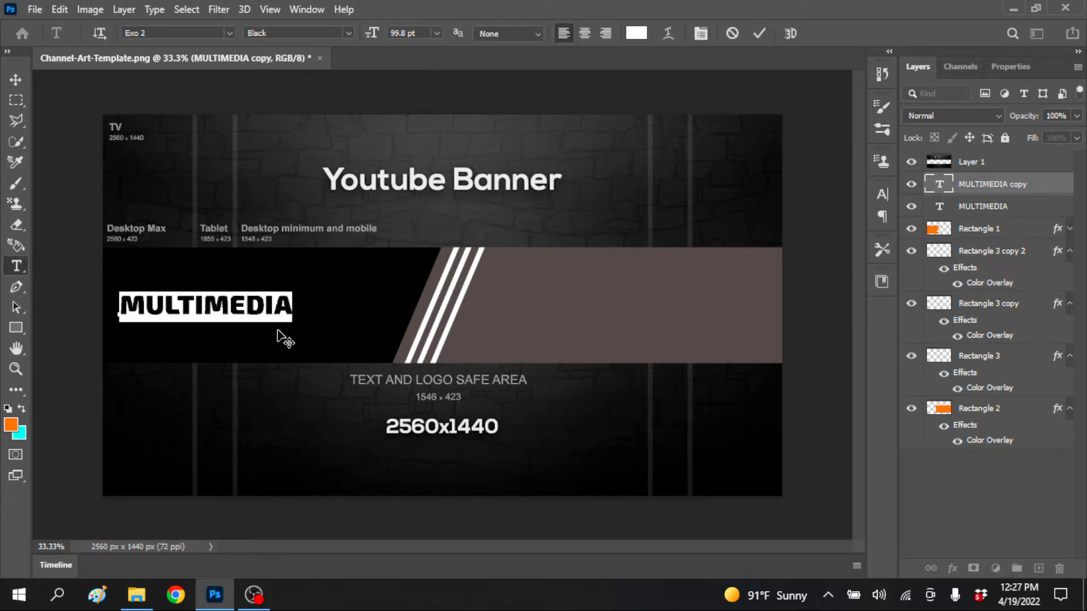
click(15, 80)
Place the TV text just right of MULTIMEDIA and enlarge it to fill the remaining black space
drag(199, 308, 399, 251)
key(ctrl+t)
drag(380, 300, 363, 323)
key(Up)
key(Up)
key(Up)
click(10, 81)
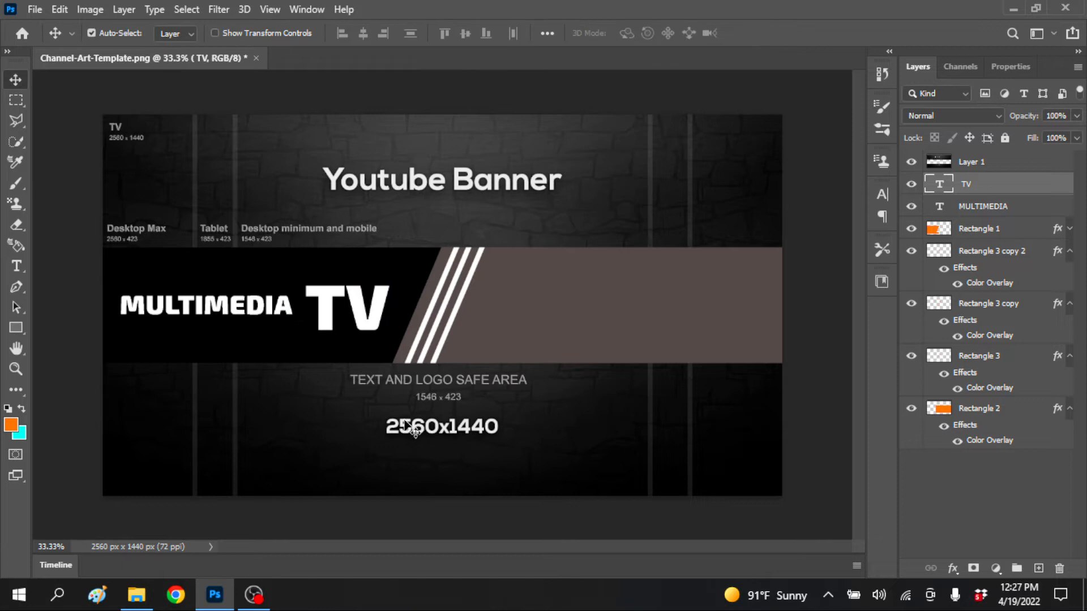
Nudge the enlarged TV text upward and slightly left to line it up with MULTIMEDIA
key(shift+Up)
key(shift+Up)
key(shift+Up)
key(shift+Up)
key(shift+Left)
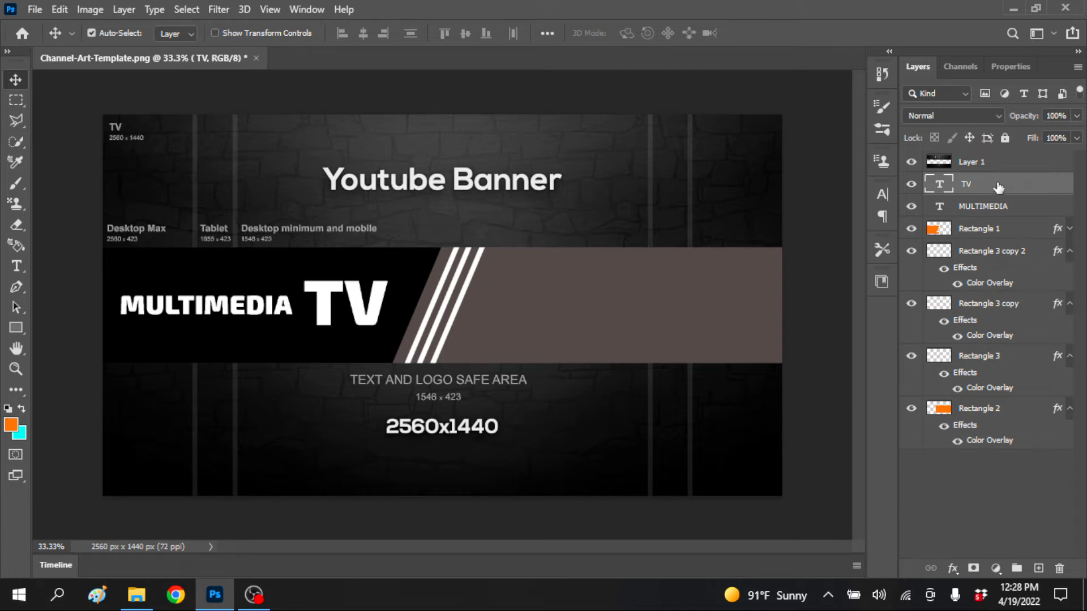
Add an Outer Glow to the TV text with colour 00ffdb, 55% opacity, 5% spread and 49 px size
double_click(980, 232)
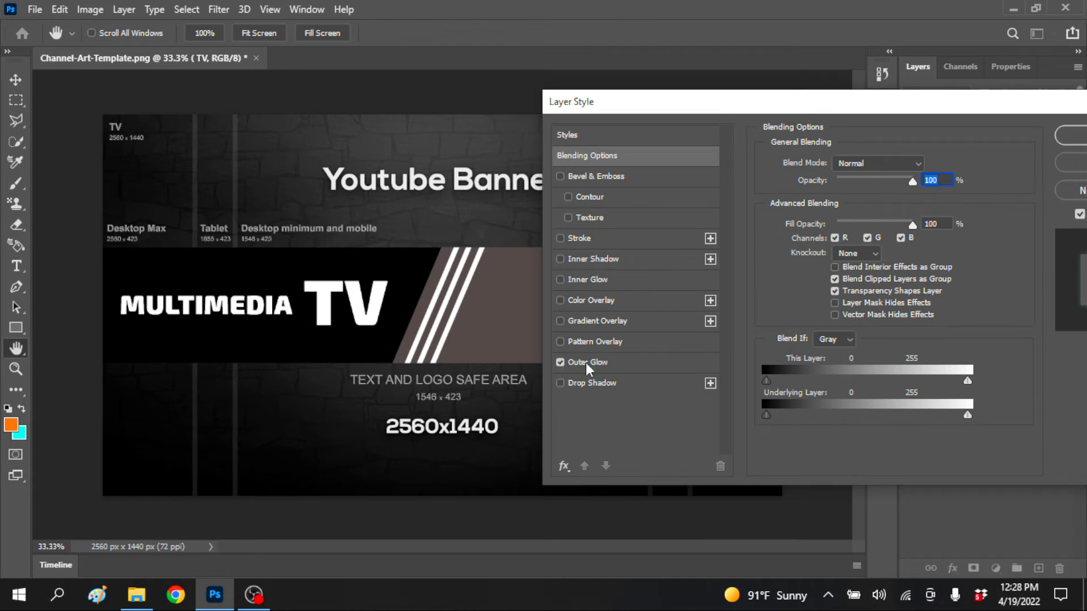
click(592, 362)
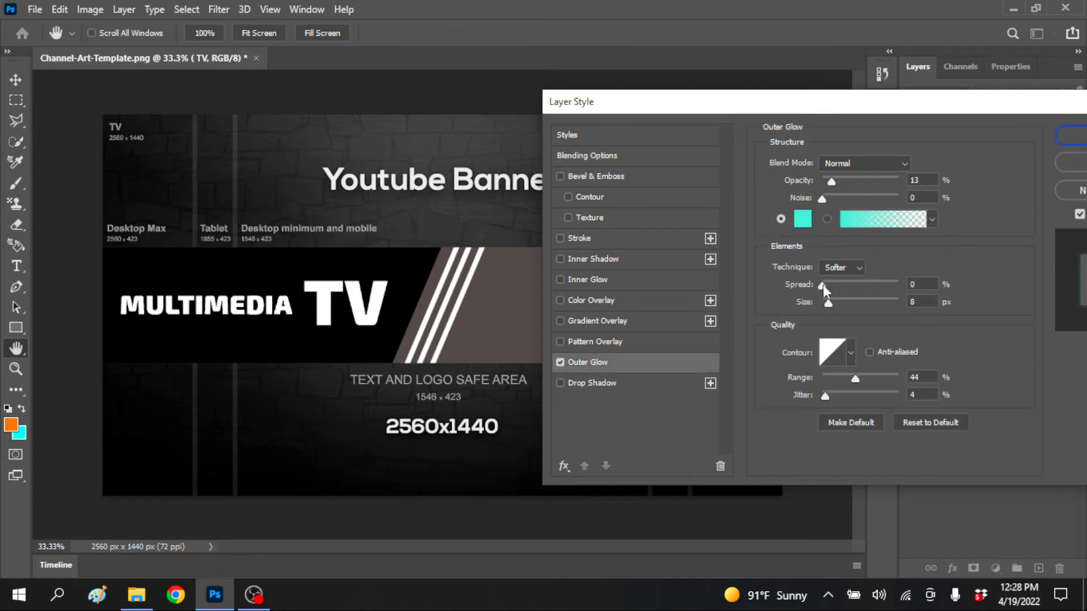
drag(823, 287, 841, 301)
drag(833, 185, 865, 185)
click(807, 220)
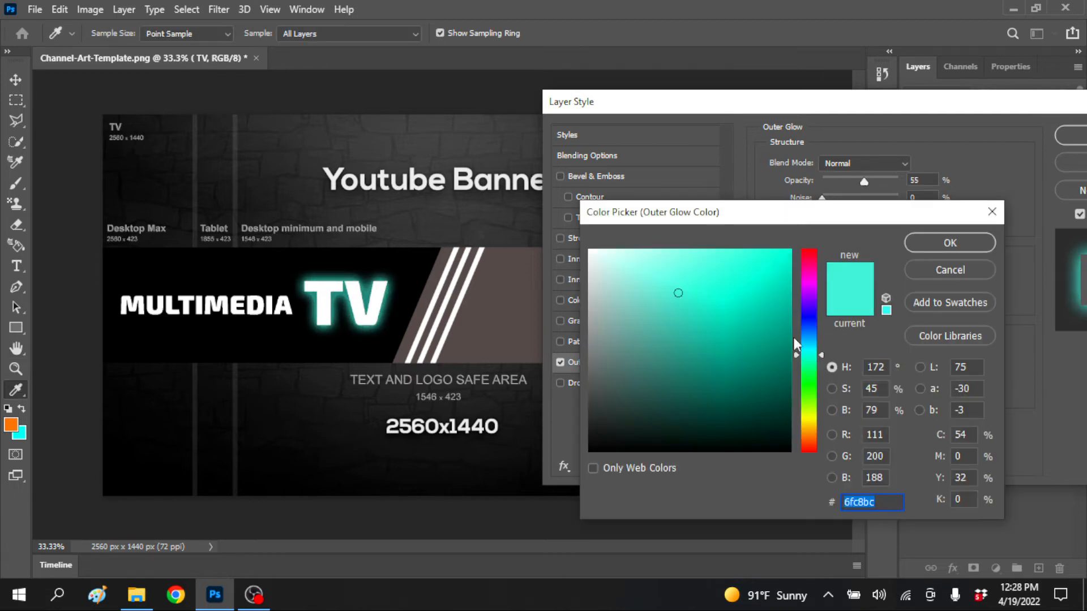
click(940, 242)
Soften the TV text's Outer Glow to 48% opacity, 0% spread and 29 px size
drag(861, 180, 859, 181)
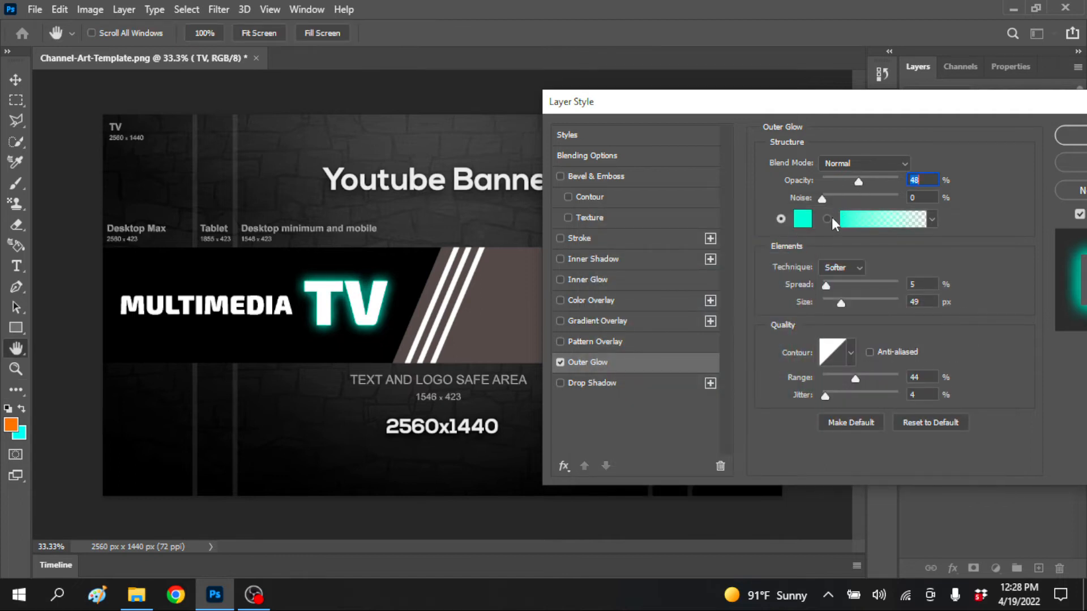
drag(826, 285, 837, 303)
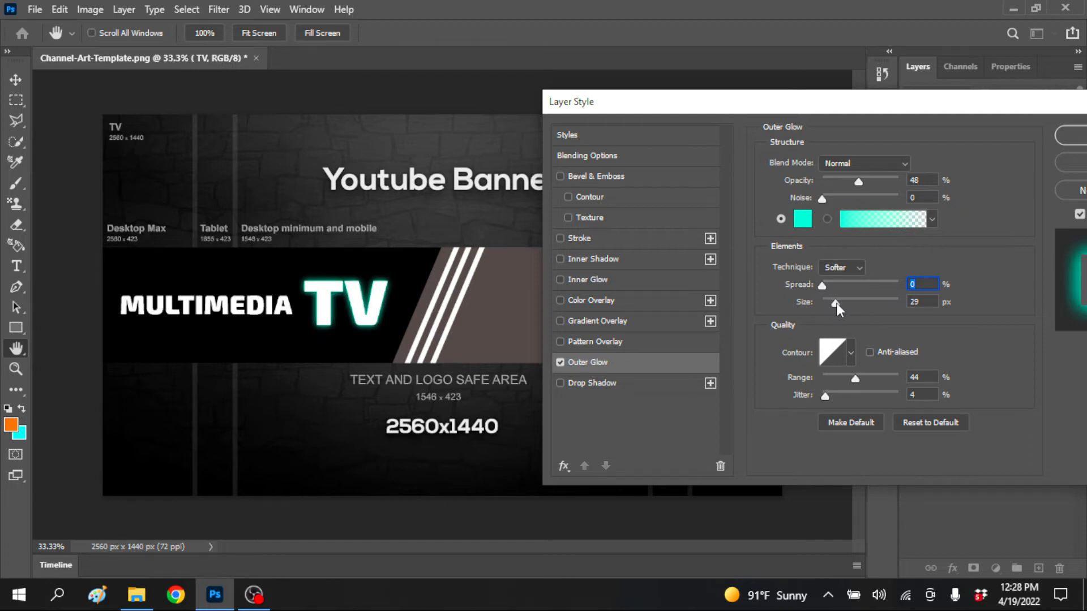
drag(836, 107, 800, 107)
click(1044, 132)
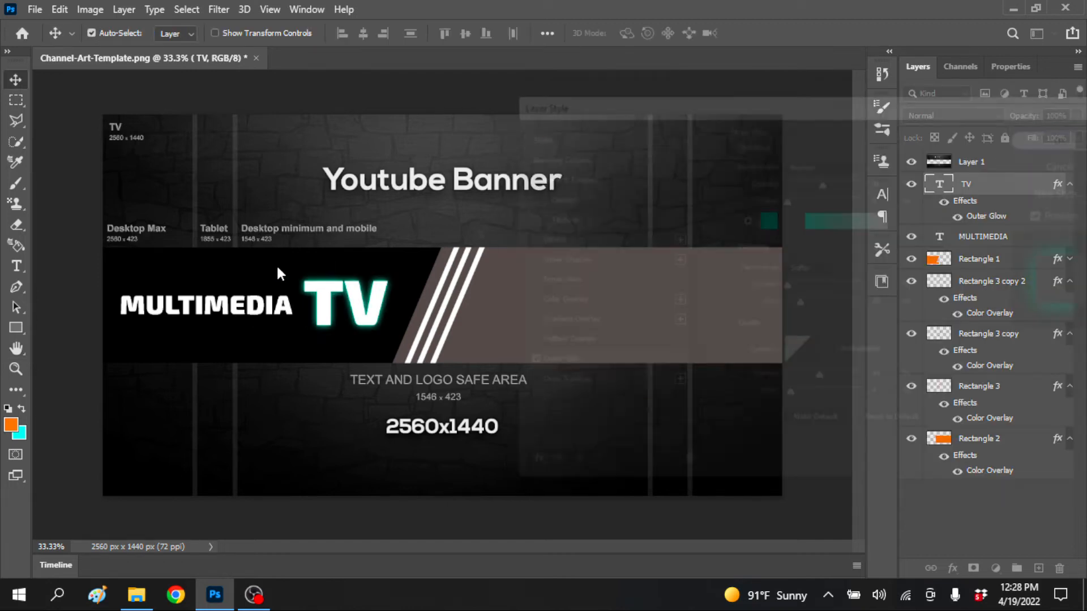
Enable the teal Outer Glow on the MULTIMEDIA text and collapse the effects lists of the upper layers
click(262, 312)
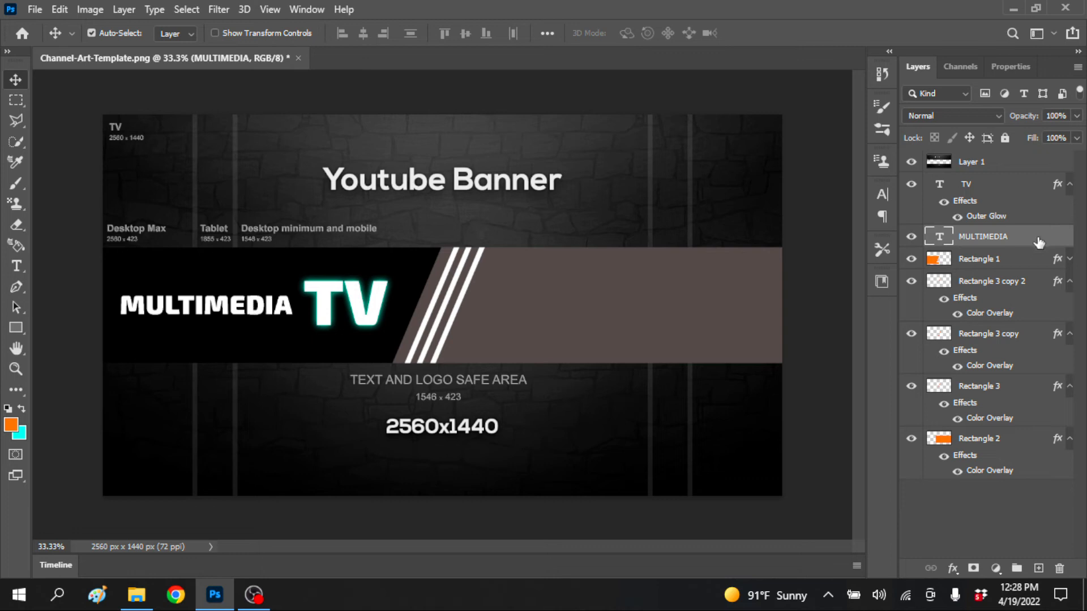
double_click(1023, 270)
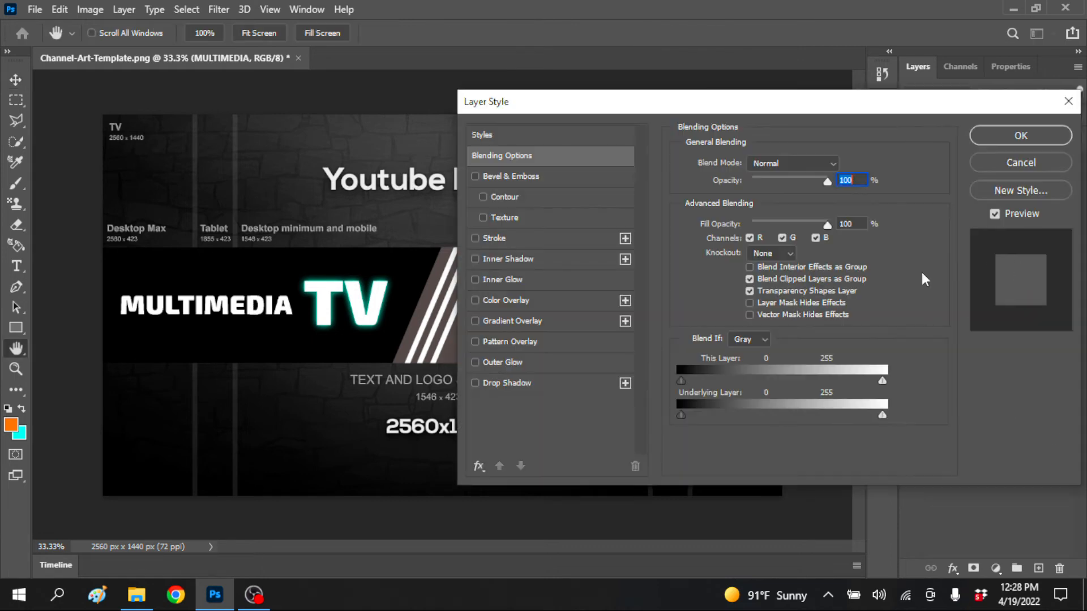
click(475, 363)
click(1027, 137)
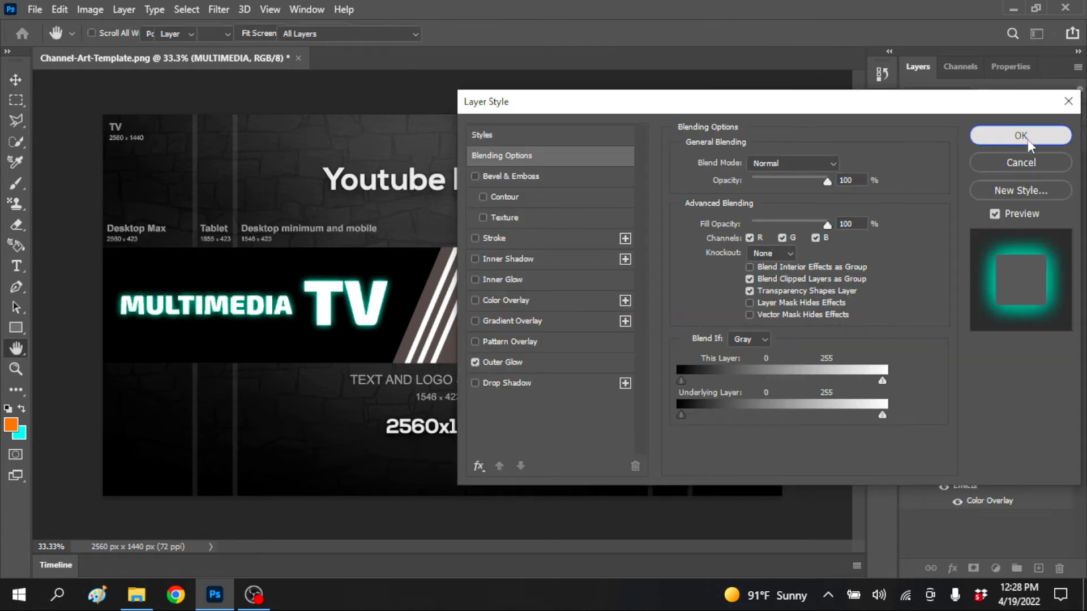
click(1071, 186)
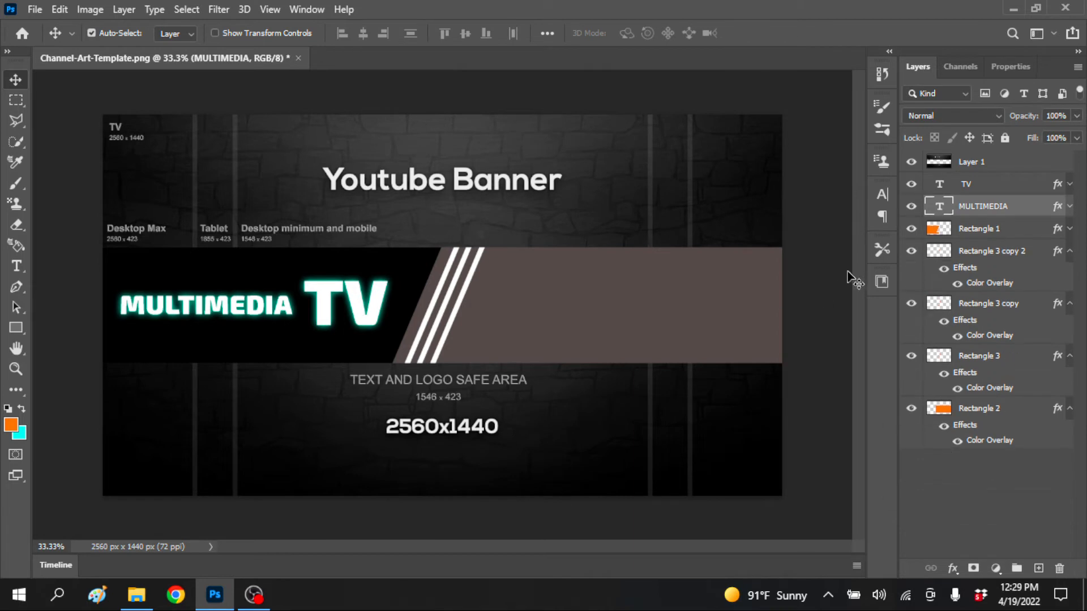
Enable a Gradient Overlay on the TV text and try the orange-to-cyan Basics preset at 47% opacity
click(999, 192)
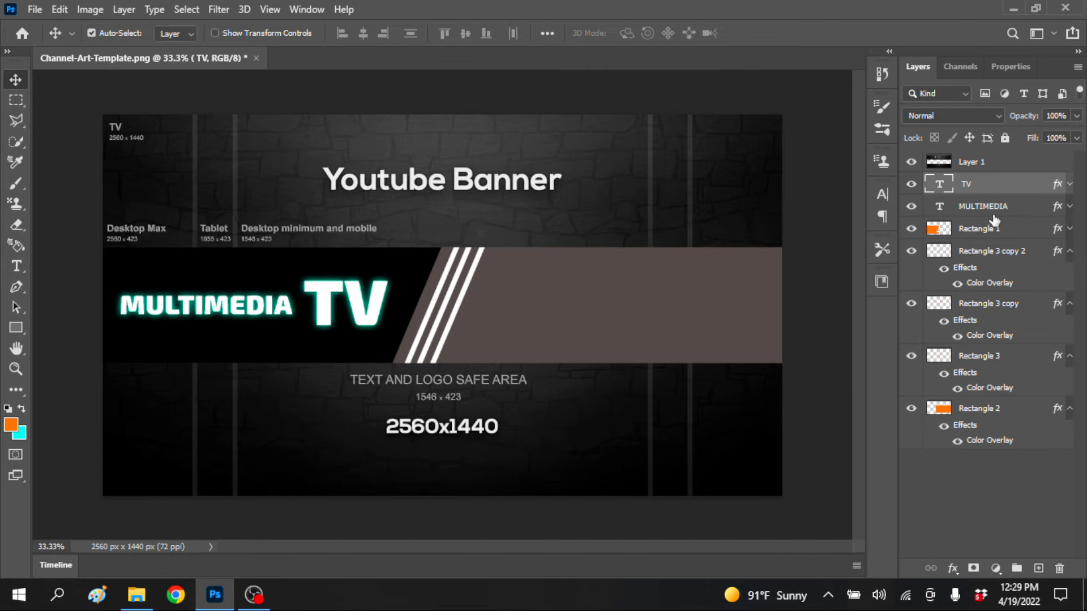
double_click(993, 216)
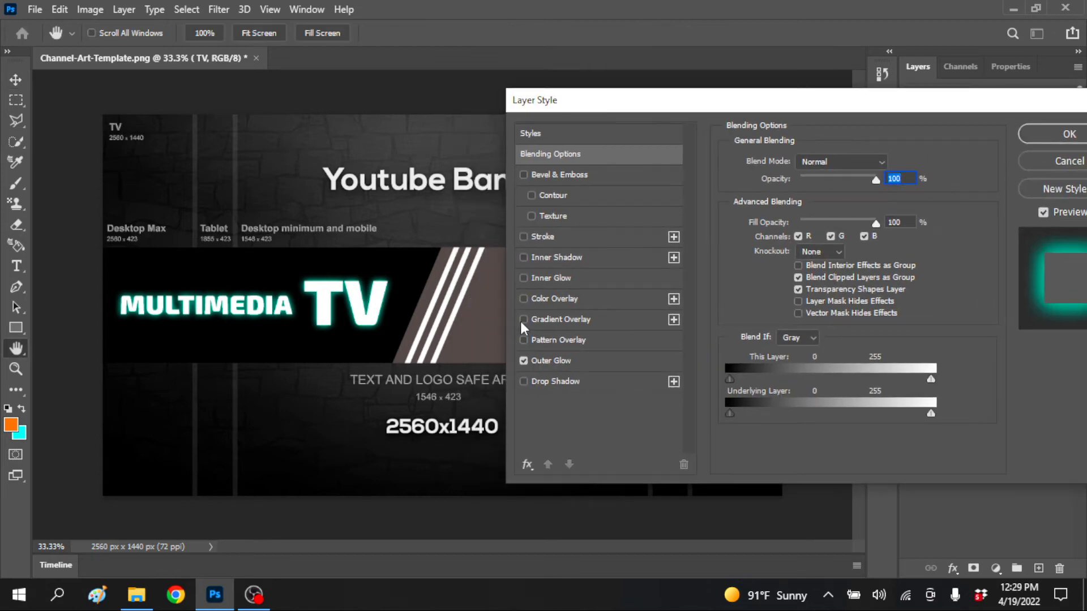
click(523, 319)
click(590, 318)
click(873, 198)
click(743, 229)
click(764, 277)
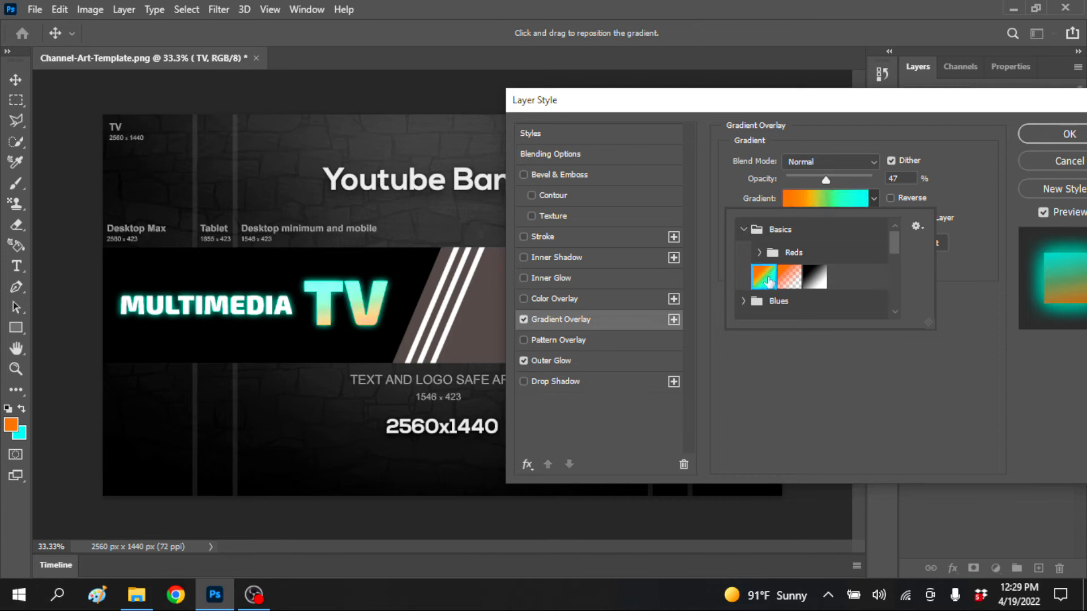
Try several Blues gradient presets on the TV text and apply the one running from dark purple through blue to cyan
scroll(775, 282, down, 2)
click(750, 253)
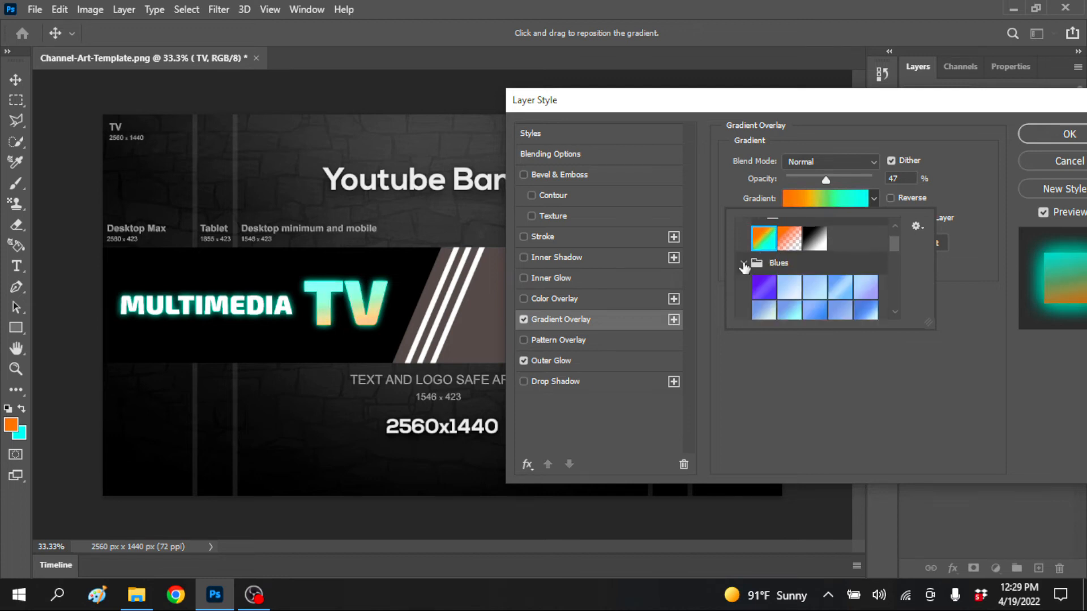
click(776, 277)
scroll(784, 287, down, 1)
click(791, 252)
click(783, 281)
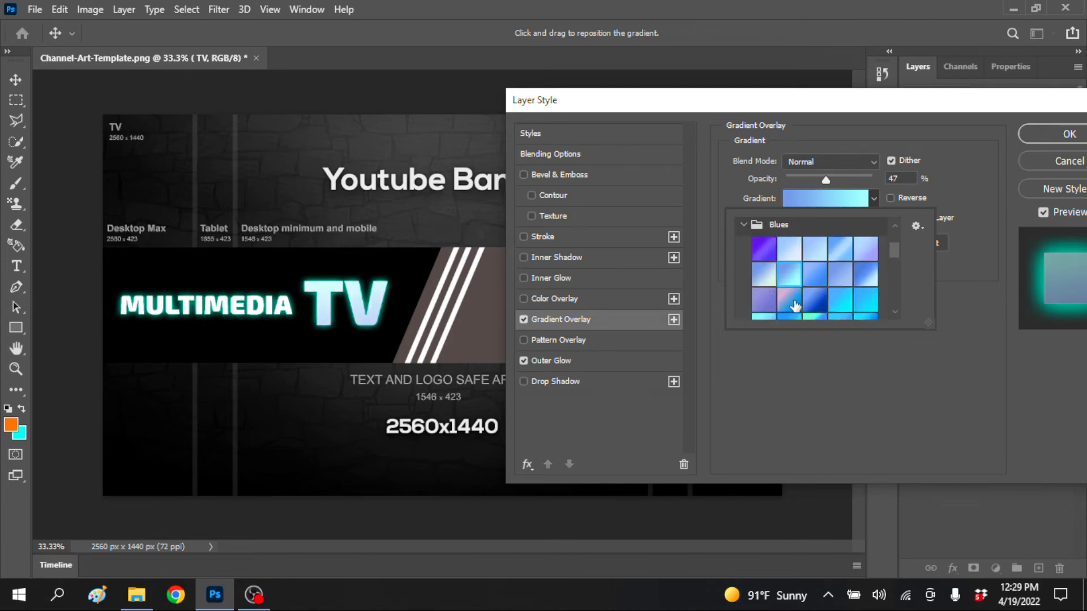
click(810, 301)
scroll(808, 308, down, 2)
scroll(808, 307, down, 1)
click(806, 274)
scroll(806, 274, down, 2)
click(791, 269)
click(811, 266)
scroll(792, 270, down, 3)
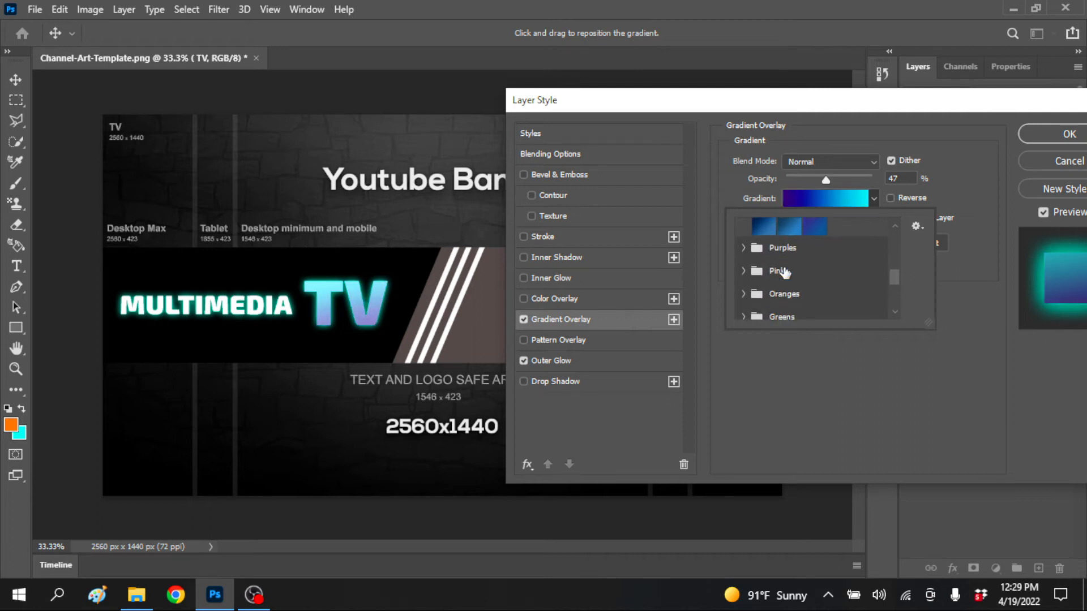
click(1068, 141)
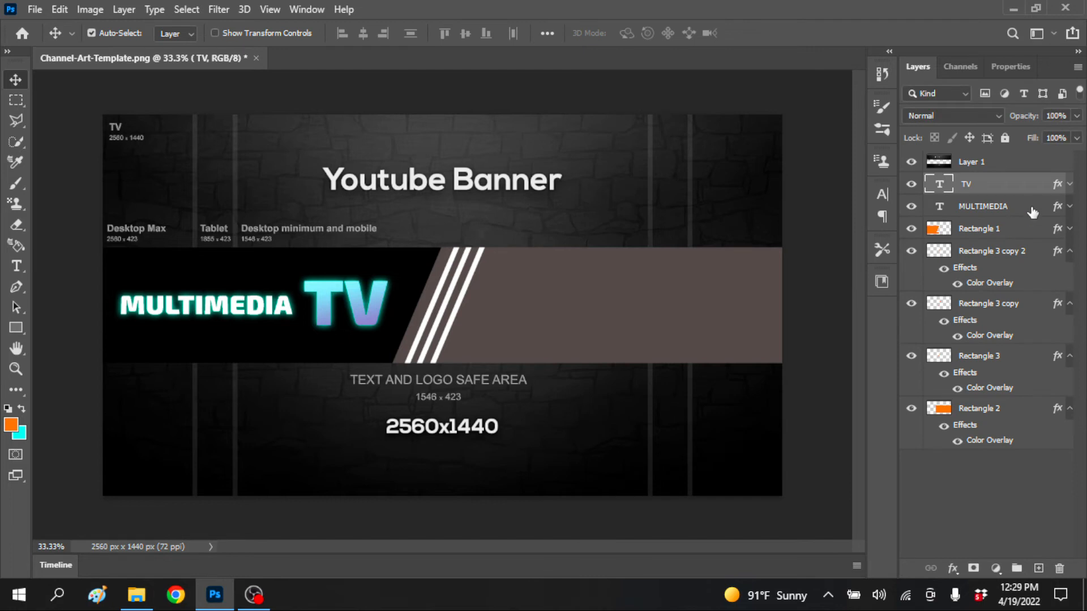
Enable a linear Gradient Overlay on the MULTIMEDIA text at 47% opacity, 100° angle and 142% scale
click(1031, 209)
double_click(1018, 213)
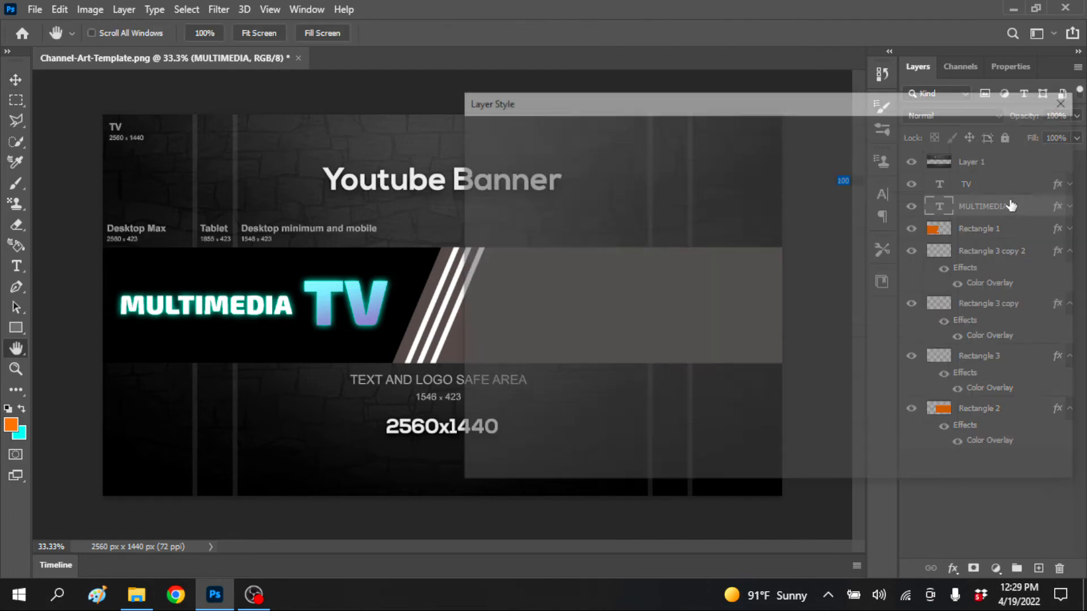
click(477, 320)
click(542, 319)
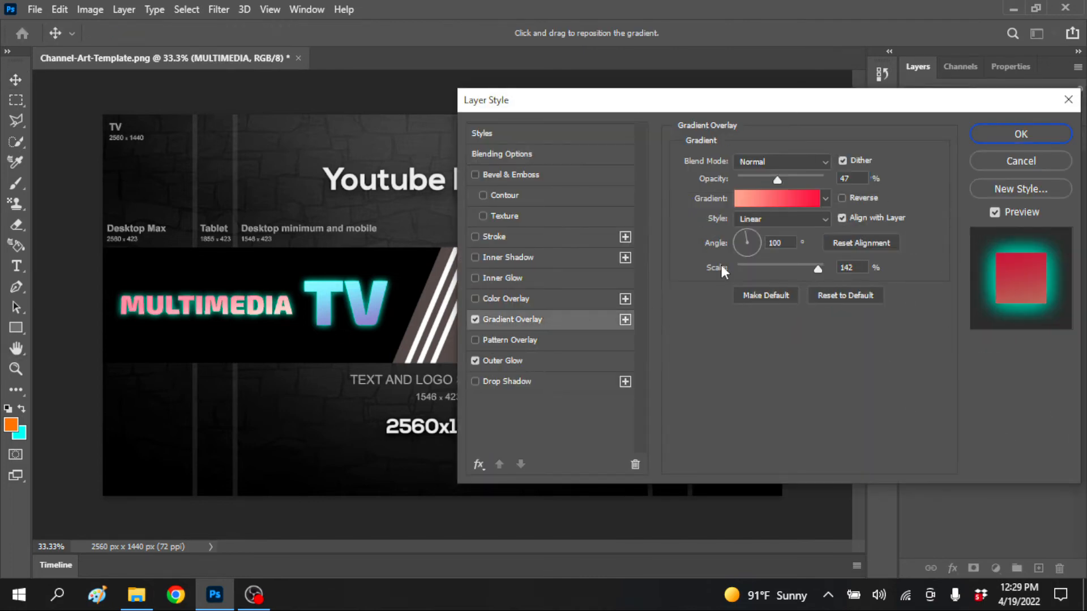
Try several Greens gradient presets on the MULTIMEDIA text and apply a green-to-blue one
click(825, 196)
scroll(717, 280, down, 3)
click(696, 275)
scroll(729, 277, up, 1)
click(694, 240)
click(716, 255)
click(733, 258)
click(765, 256)
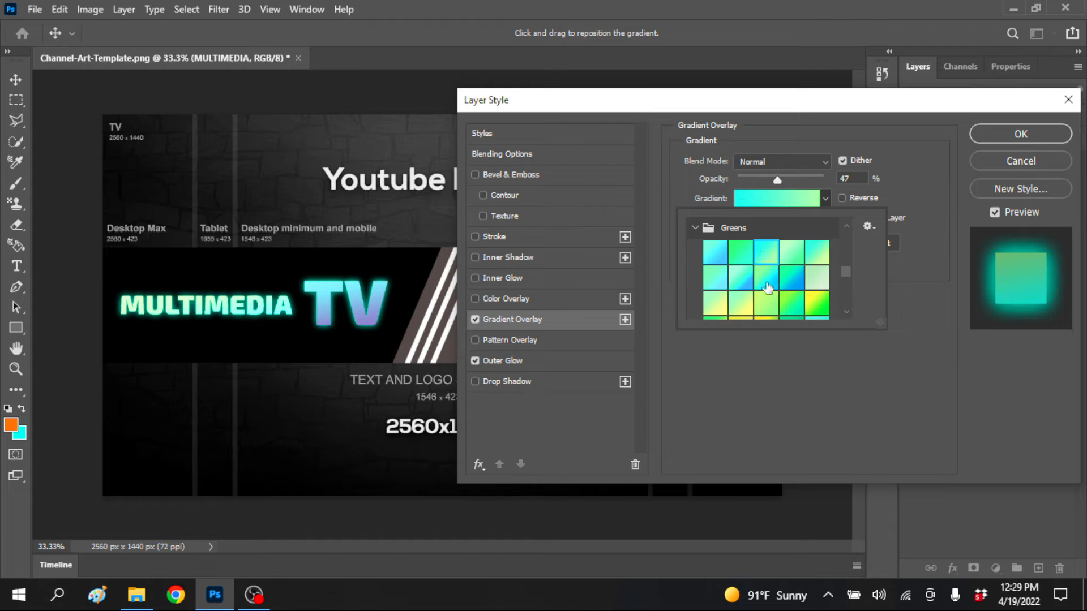
click(767, 287)
click(1021, 135)
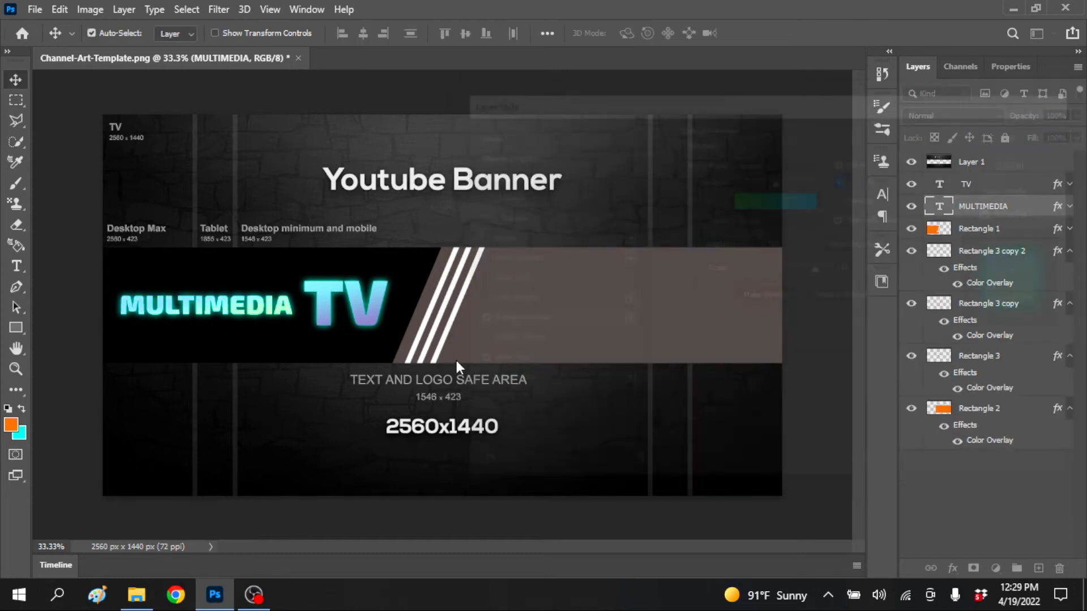
Place the burning-red-hot-sparks image as a linked file and position it across the banner strip at 66.67% scale
click(35, 9)
click(78, 340)
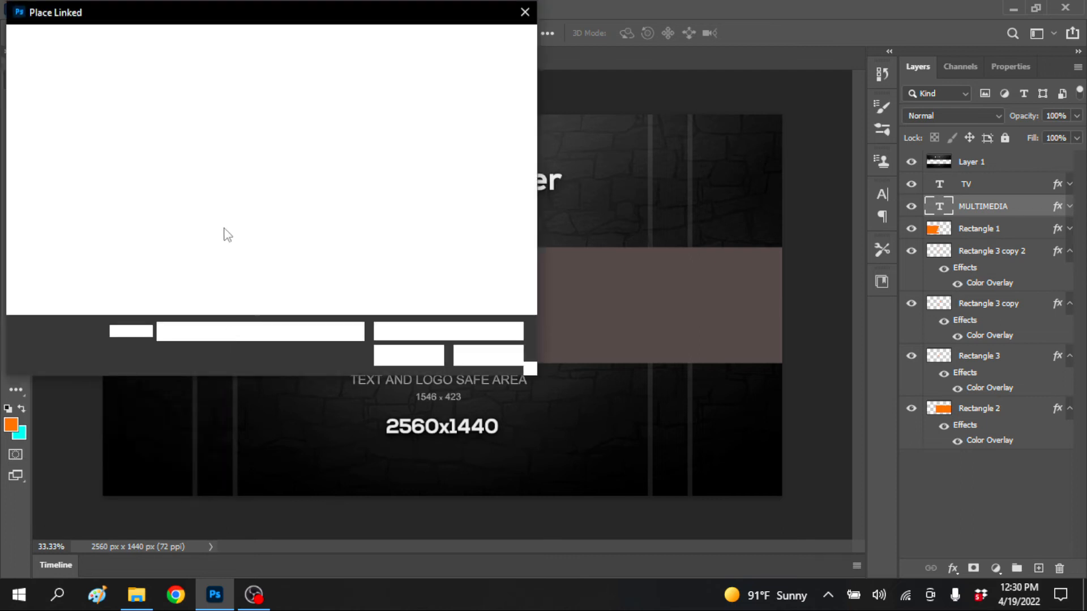
click(170, 141)
click(412, 354)
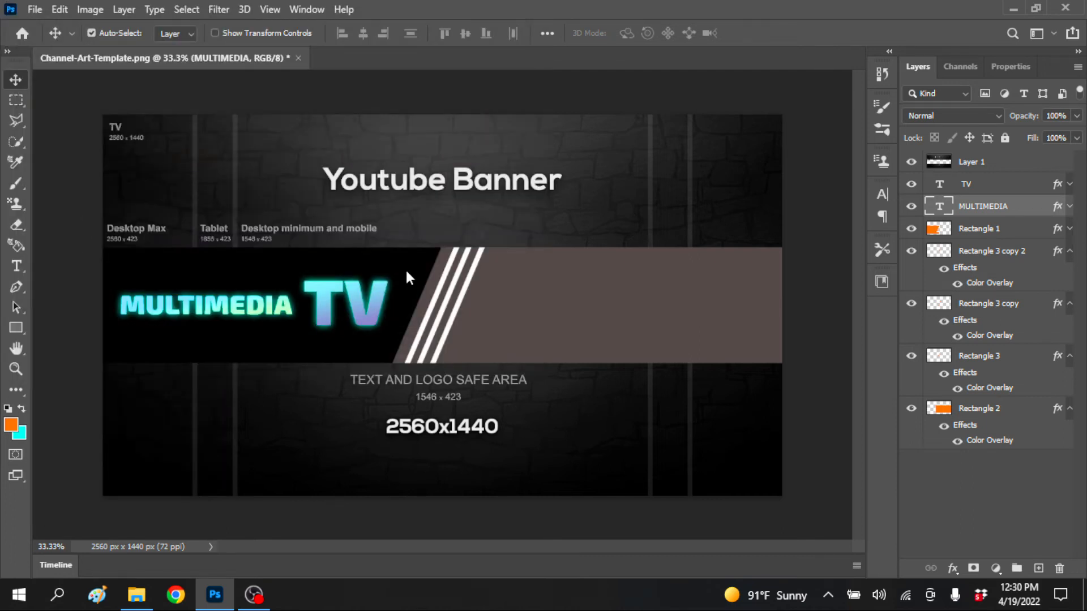
mouse_move(601, 324)
mouse_down()
mouse_move(564, 308)
mouse_move(607, 306)
mouse_up()
click(16, 79)
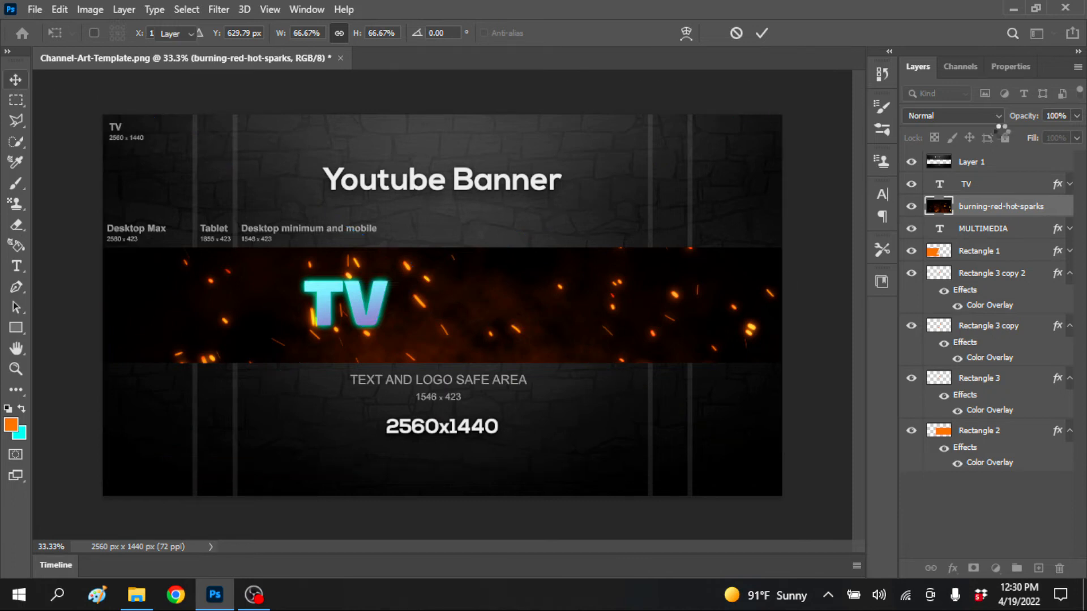
Set the burning-red-hot-sparks layer's blend mode to Screen and move it above the TV text layer
click(993, 118)
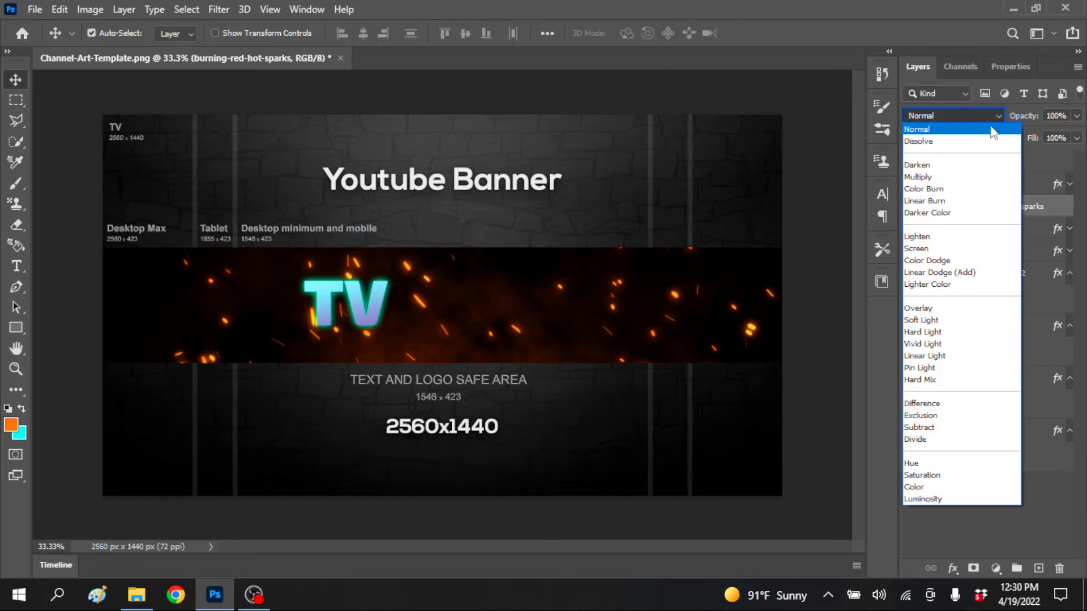
click(915, 248)
mouse_move(1036, 211)
mouse_down()
mouse_move(1036, 157)
mouse_move(1041, 194)
mouse_up()
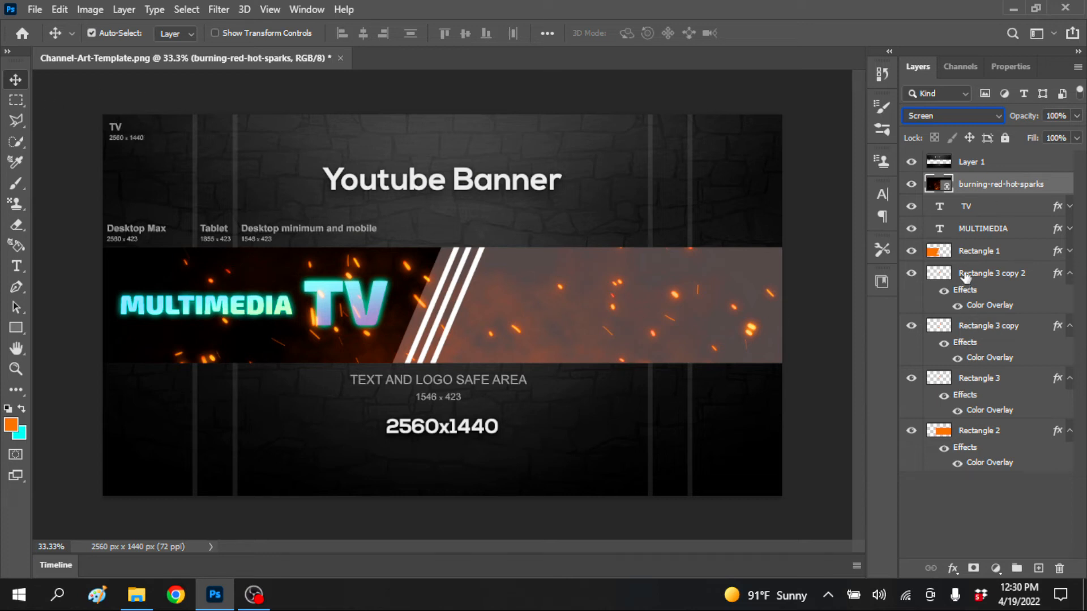
Change Rectangle 2's Color Overlay to the dark teal 155953
click(1014, 434)
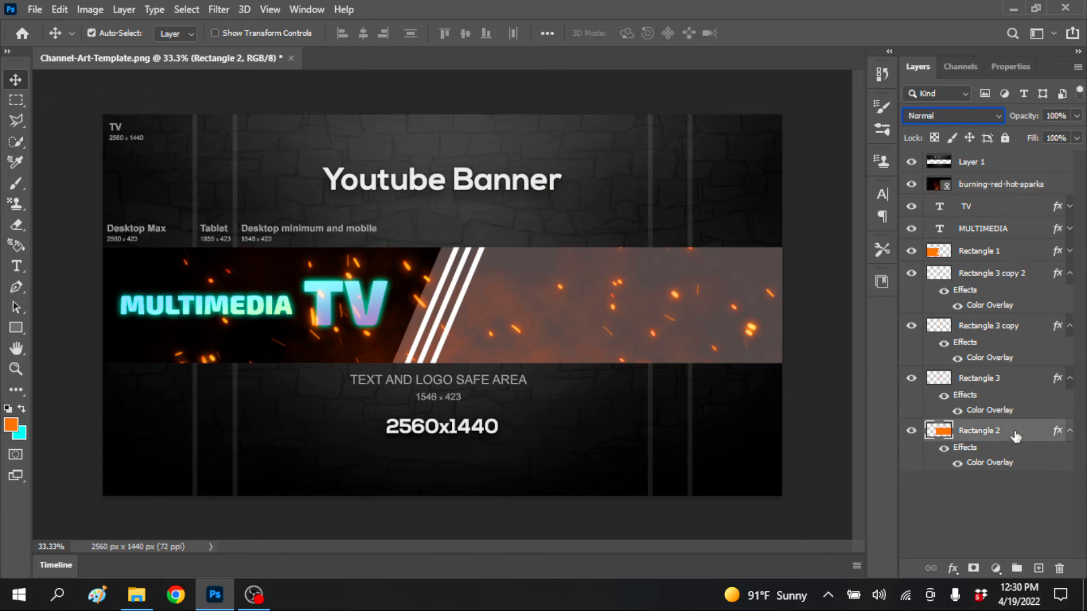
double_click(1011, 460)
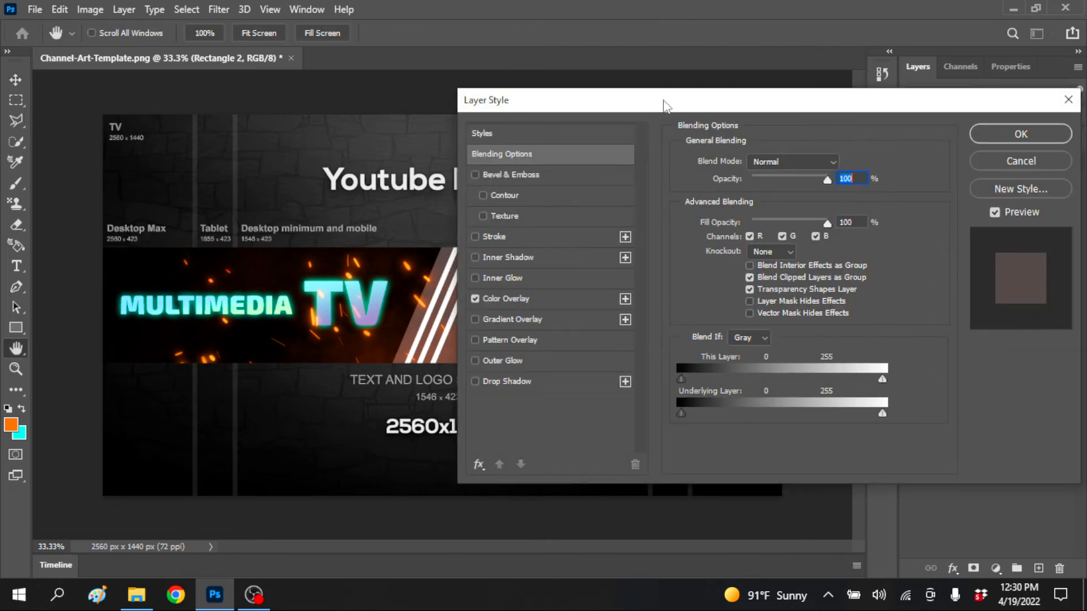
click(699, 299)
click(1017, 166)
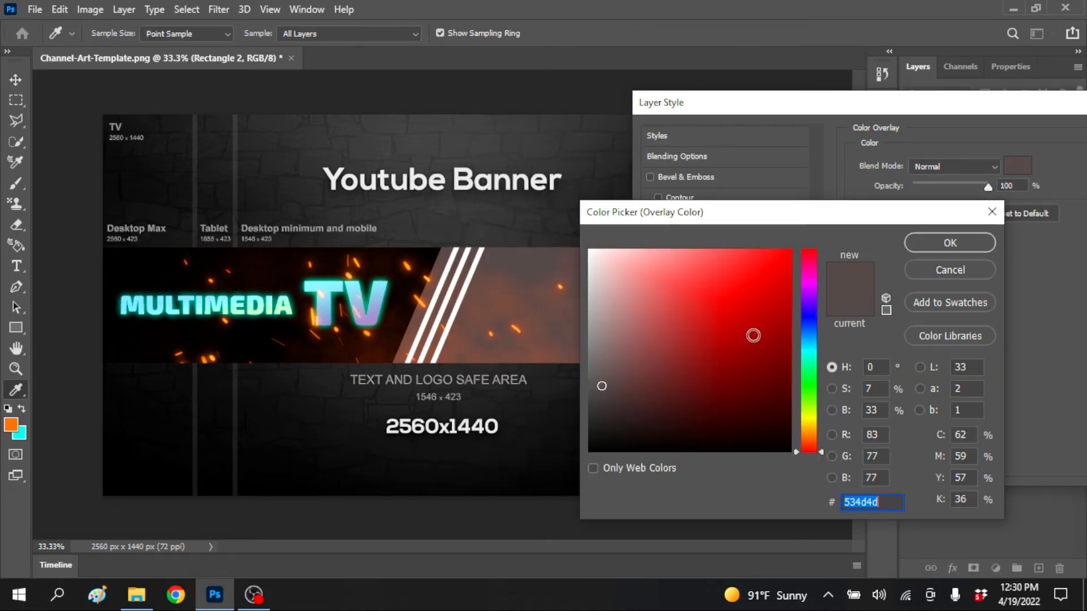
drag(811, 376, 809, 353)
click(758, 353)
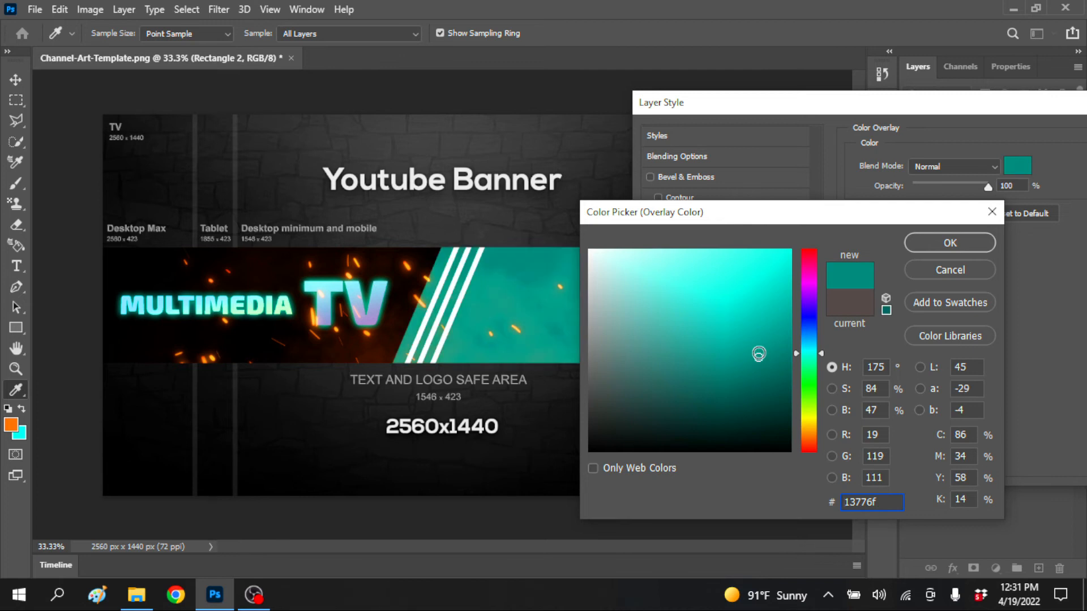
click(742, 381)
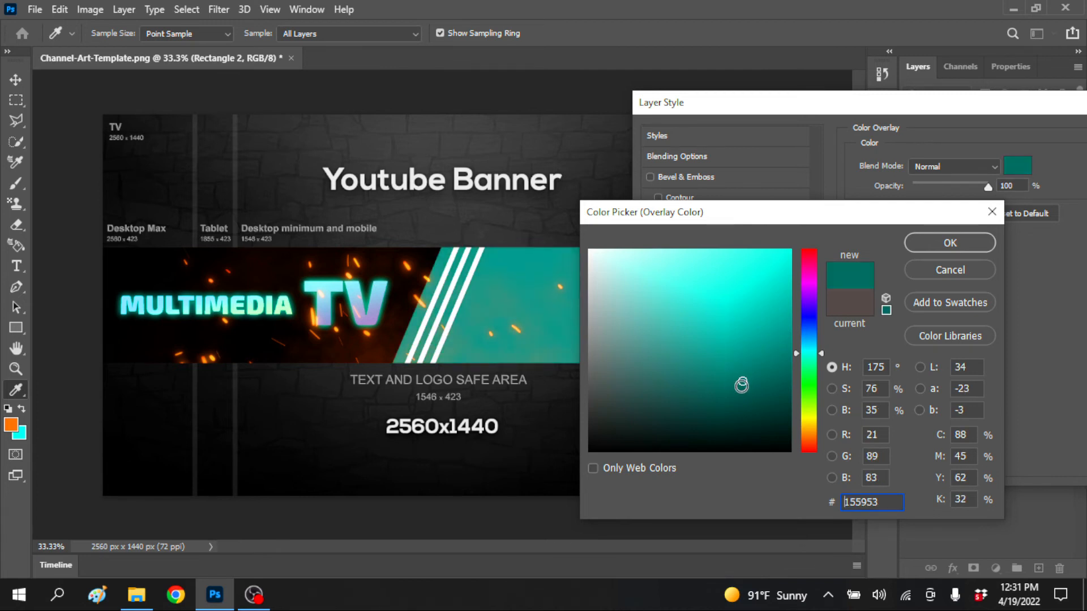
click(931, 250)
drag(835, 107, 715, 112)
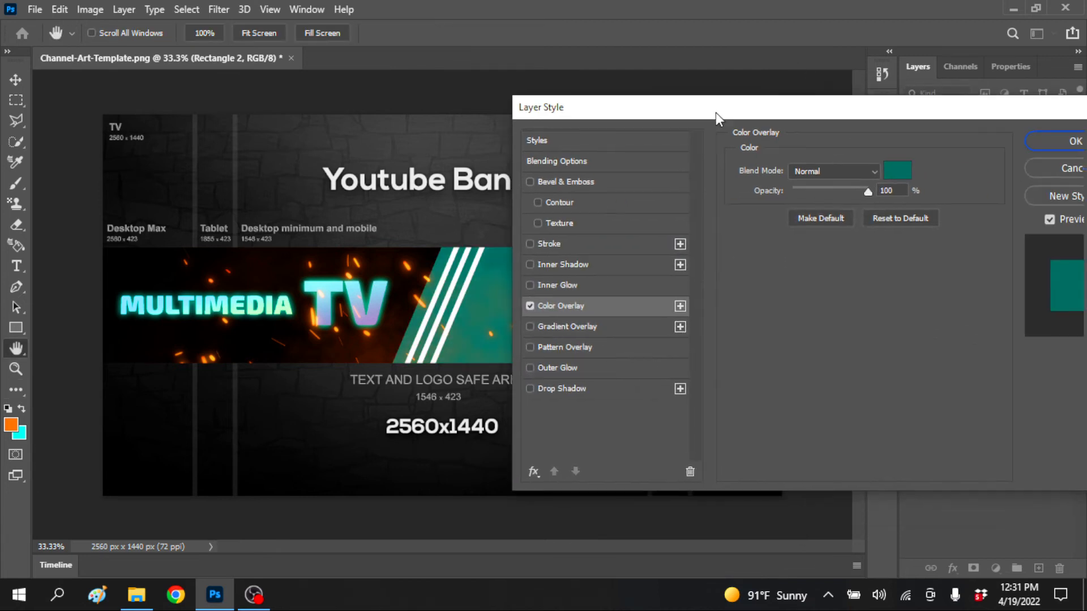
click(1040, 147)
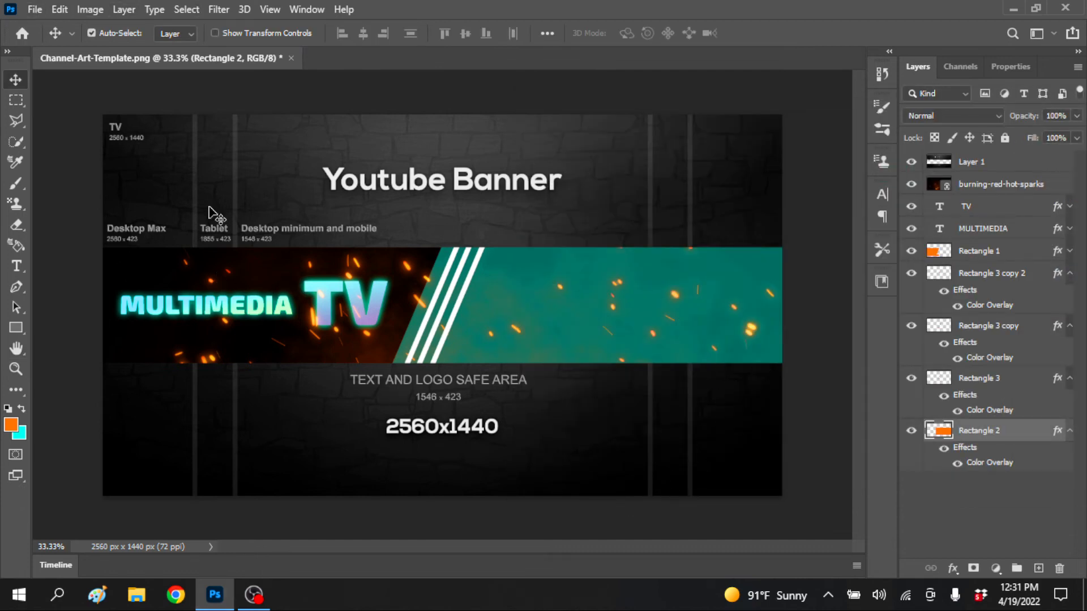
Place the SOCIALS image as a linked file, scale it to about 40%, and move its icons onto the teal area
click(37, 8)
click(81, 340)
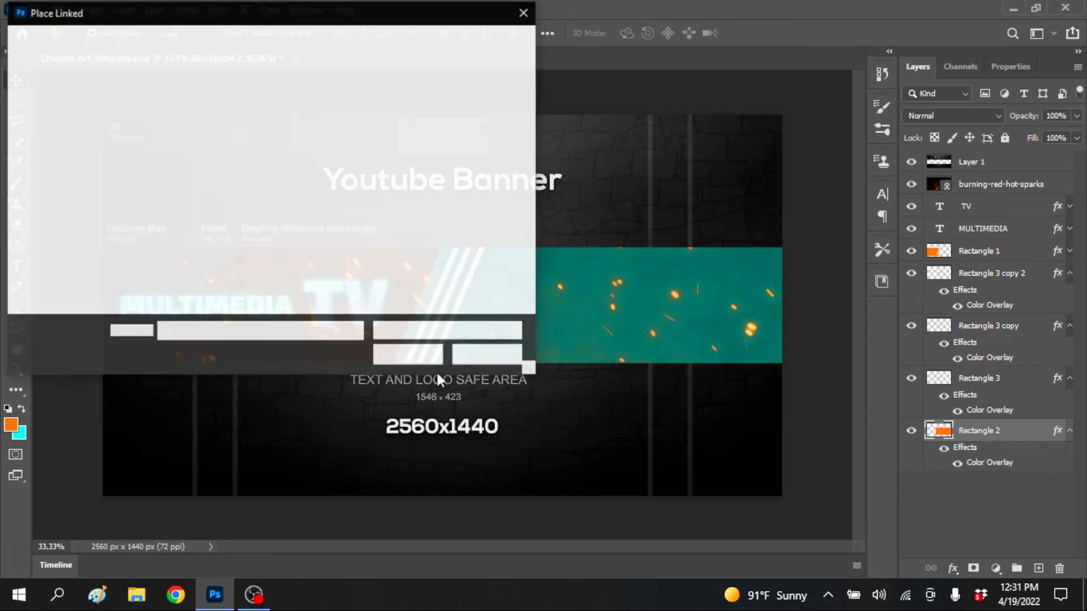
click(384, 241)
click(407, 349)
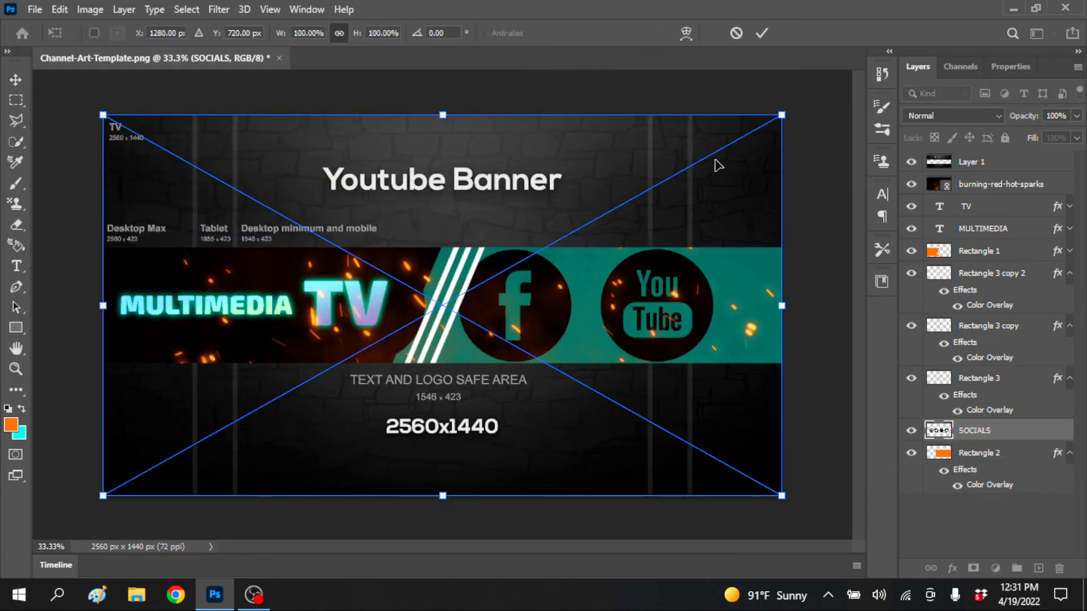
drag(743, 140, 337, 368)
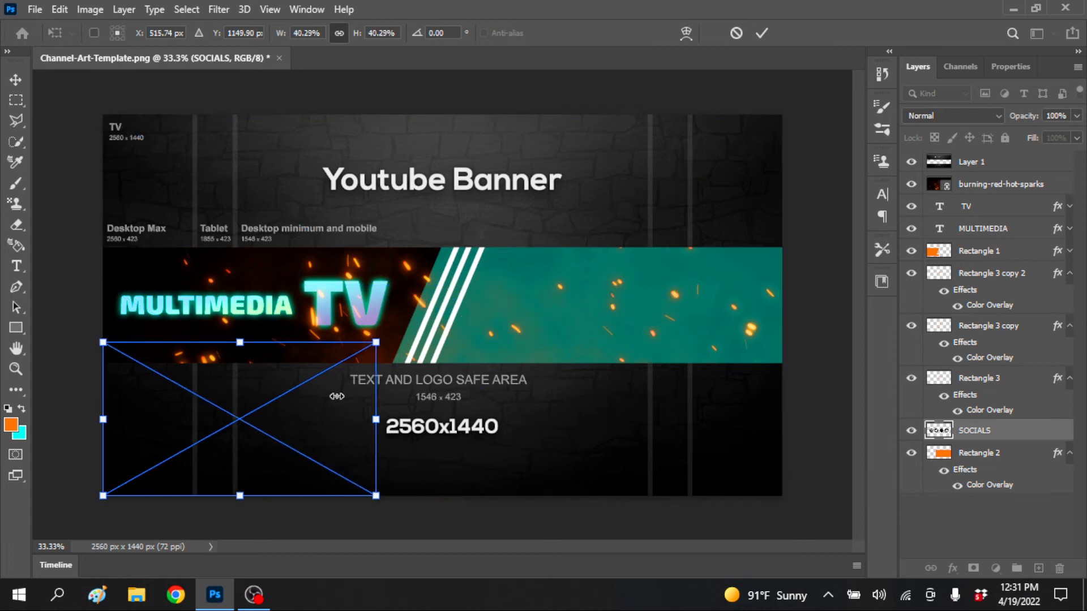
drag(237, 421, 596, 317)
key(Return)
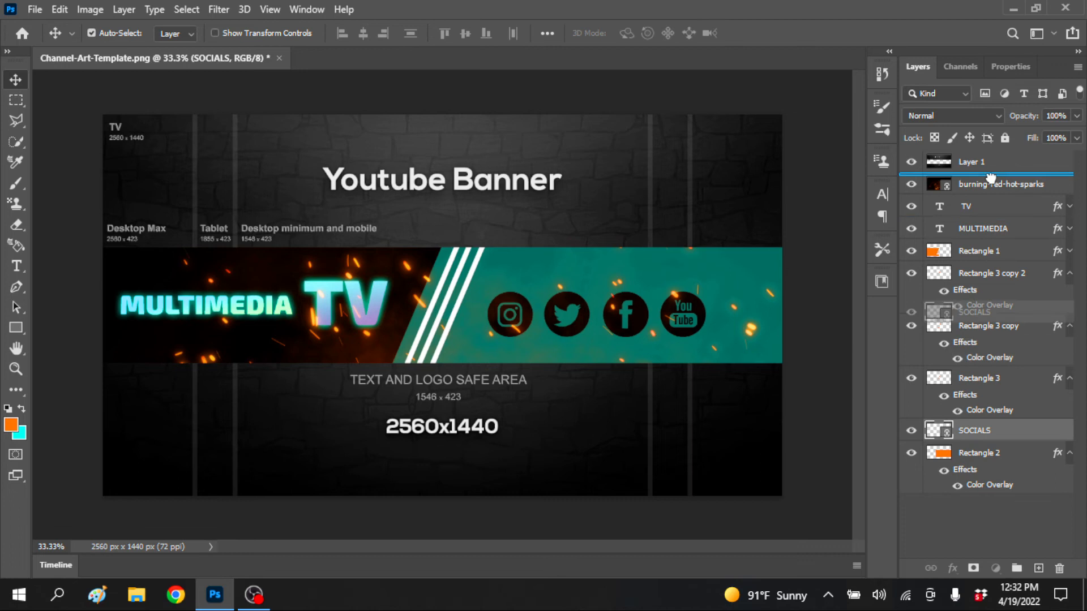
Move the SOCIALS layer between burning-red-hot-sparks and TV, and shrink the icons into the upper part of the teal area
drag(1014, 186, 1020, 220)
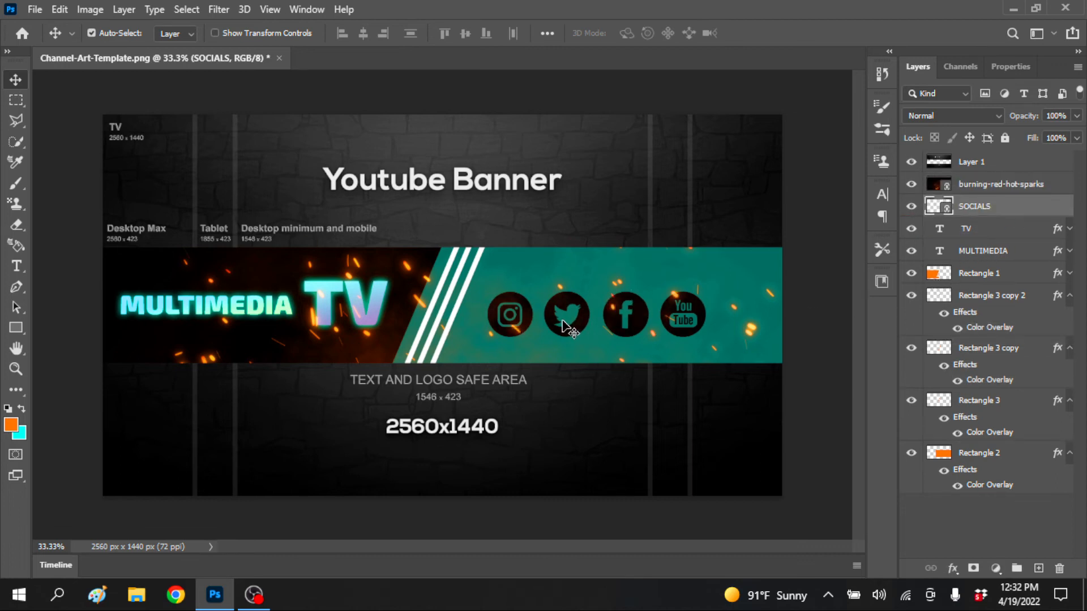
key(ctrl)
key(ctrl+t)
drag(732, 238, 623, 285)
key(Return)
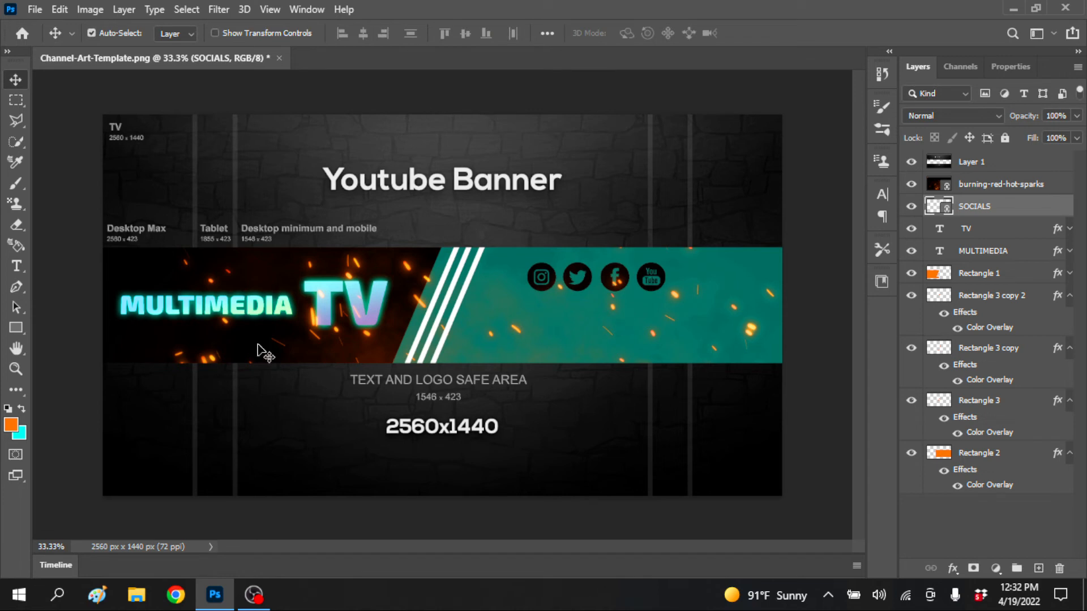
Add the text "SUBCRIBE TO MY CHANNLE" in white Exo 2 Black, 48 pt, on the teal area below the social icons
click(17, 271)
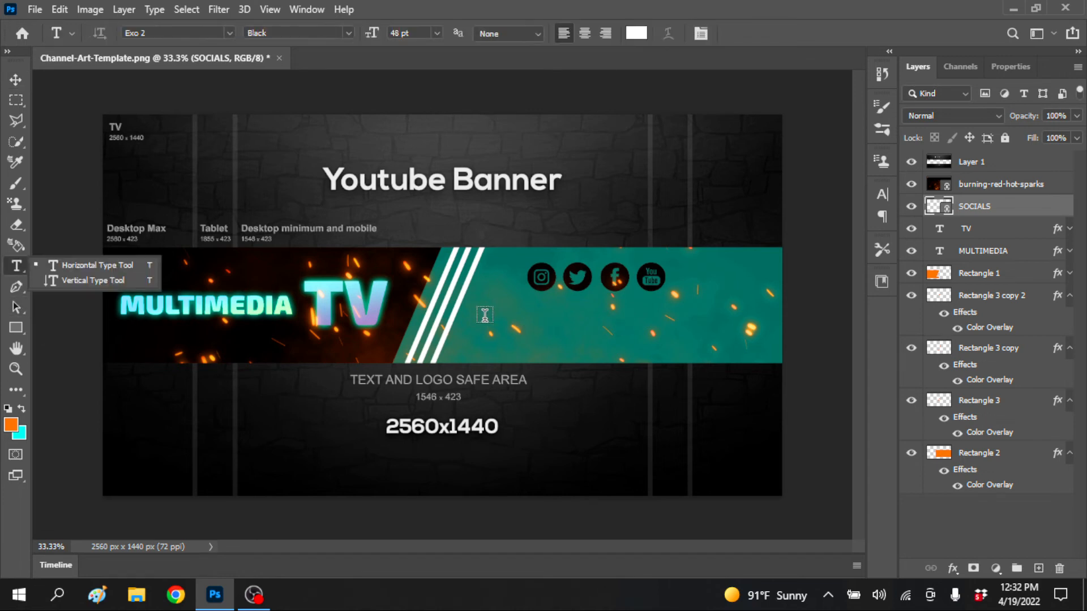
click(486, 314)
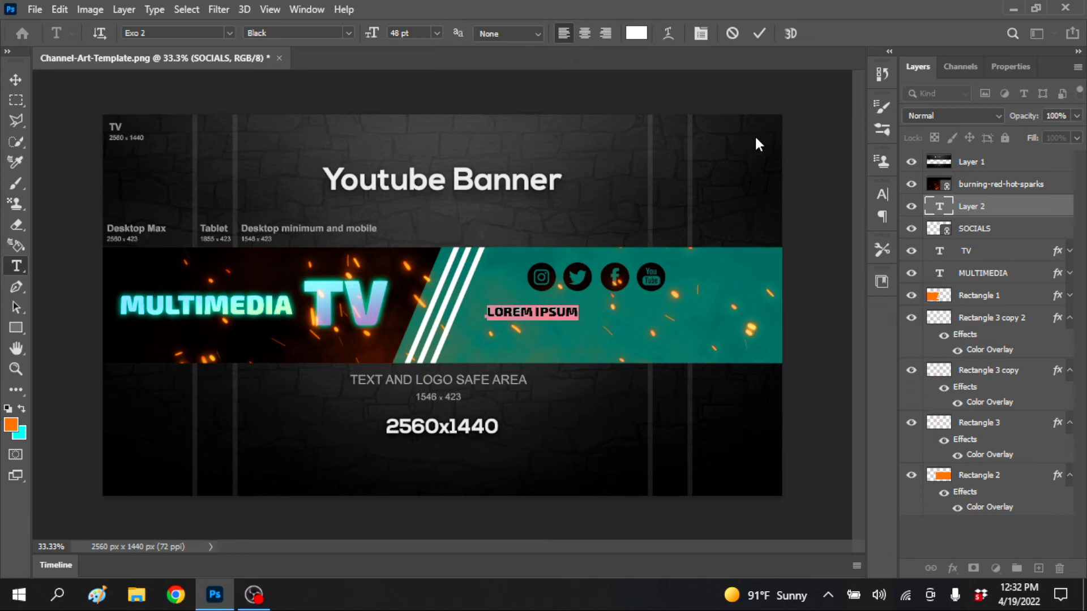
text(SUBCRIBE TO MY CHANNLE)
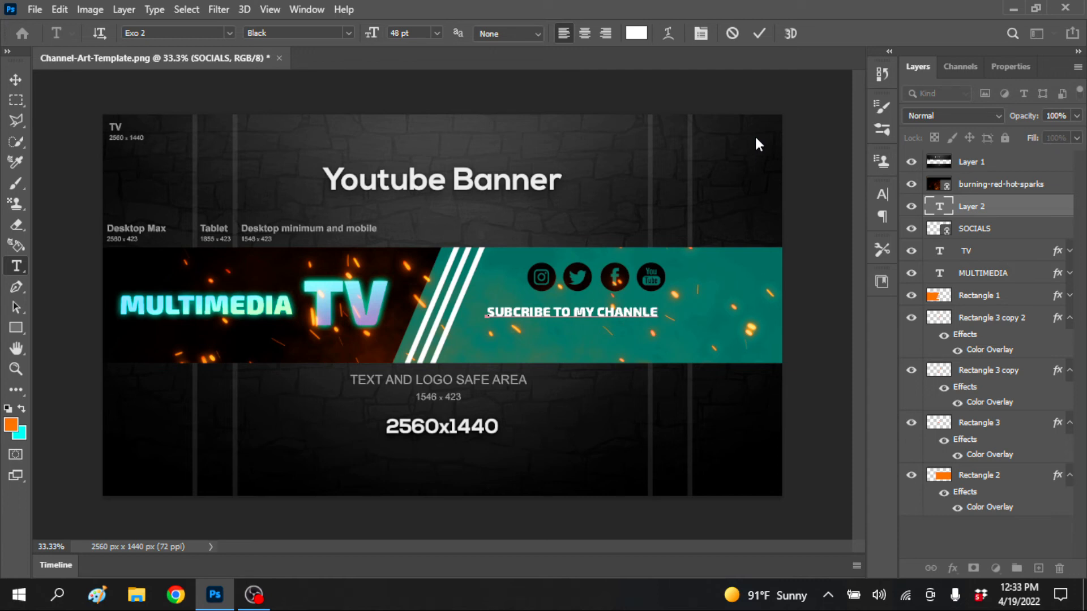
click(1013, 213)
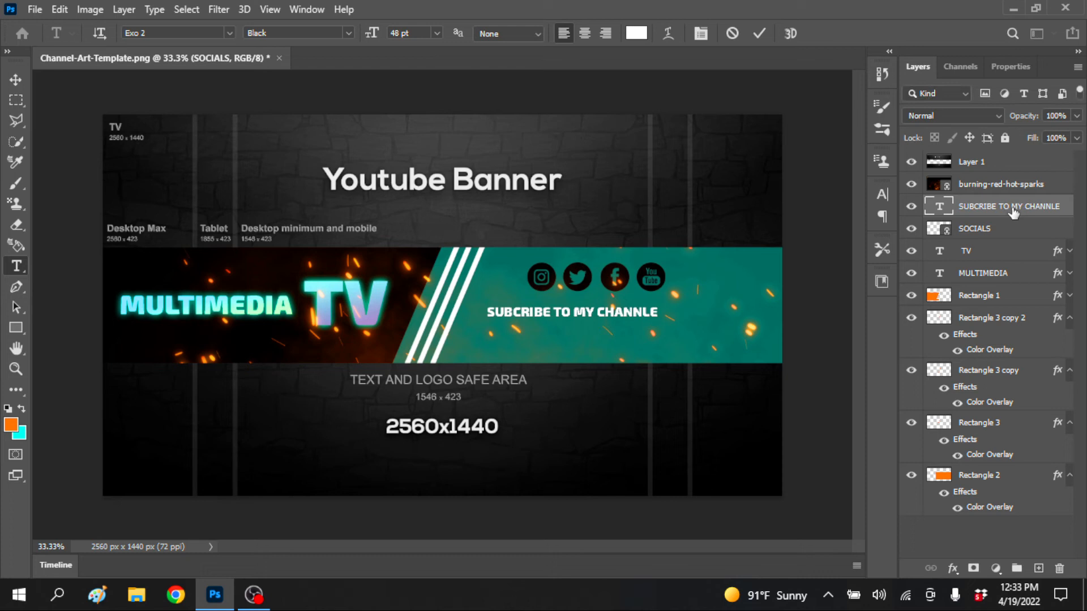
Duplicate the "SUBCRIBE TO MY CHANNLE" text layer and change the copy's text to "AND PRESS THE BELL ICON"
key(ctrl+j)
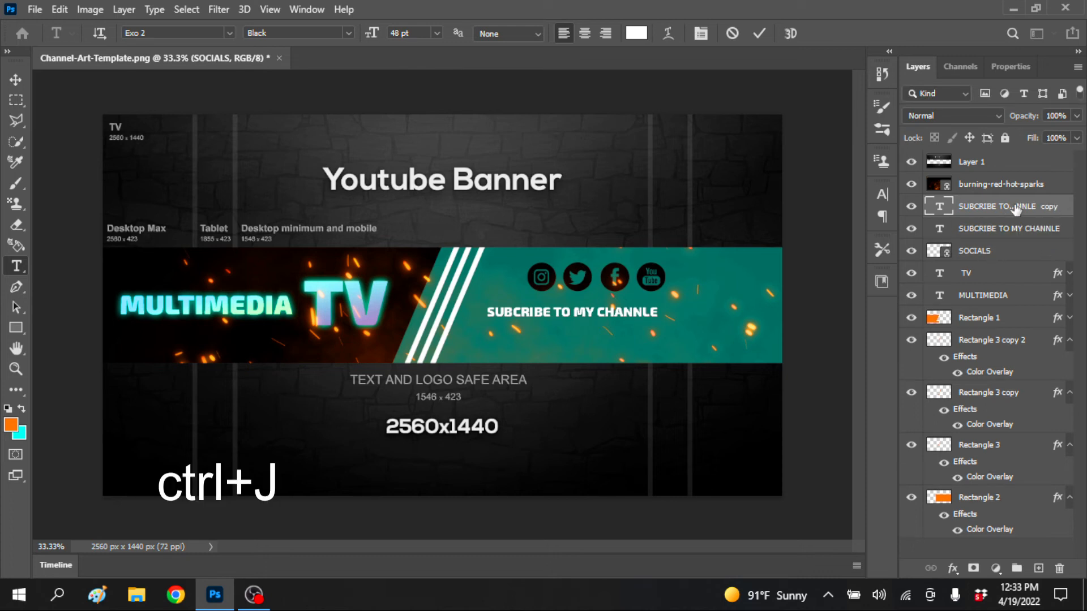
double_click(940, 207)
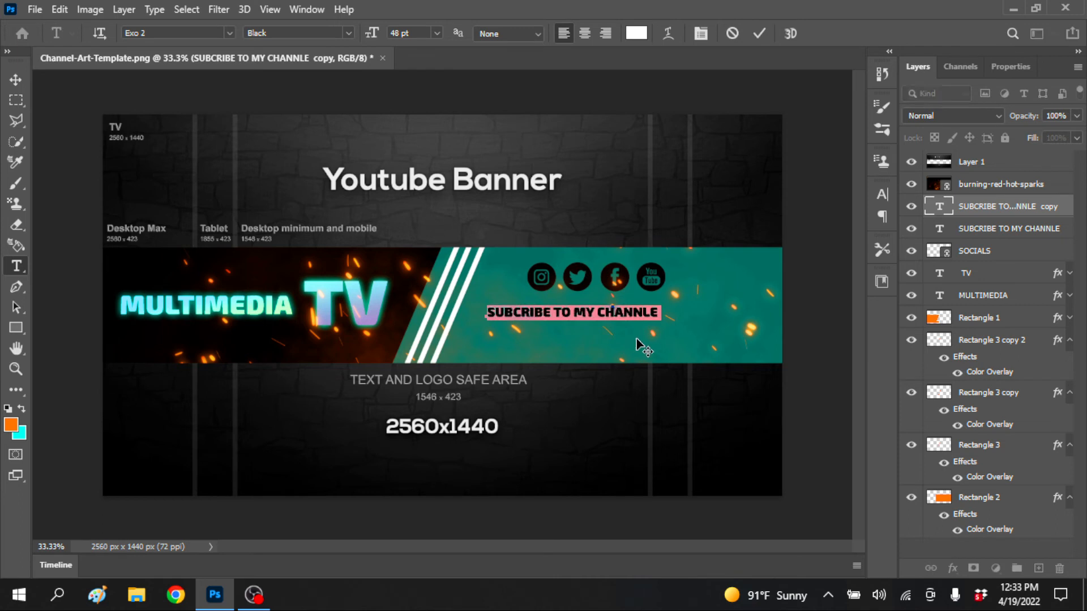
text(S)
text(AND)
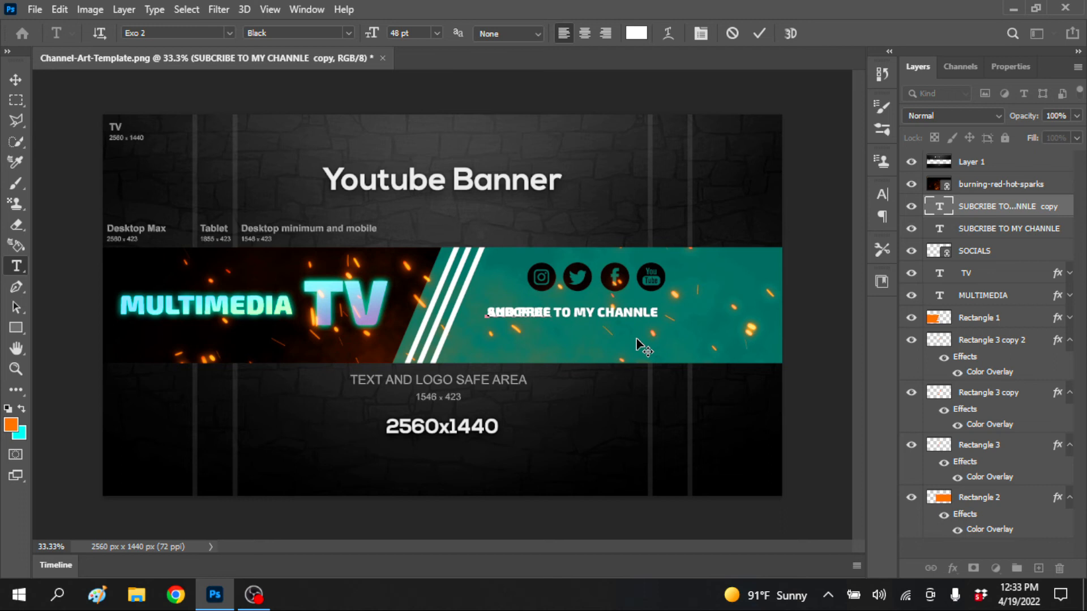
text( PRESS THE BELL ICON)
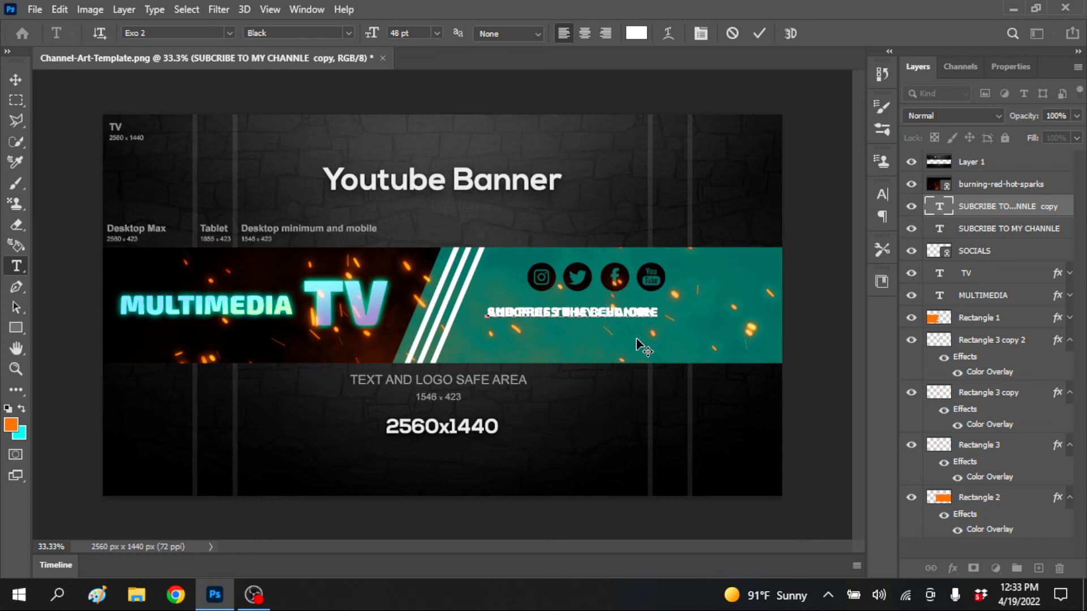
Move the "AND PRESS THE BELL ICON" text straight down so it sits directly beneath the subscribe line
click(19, 78)
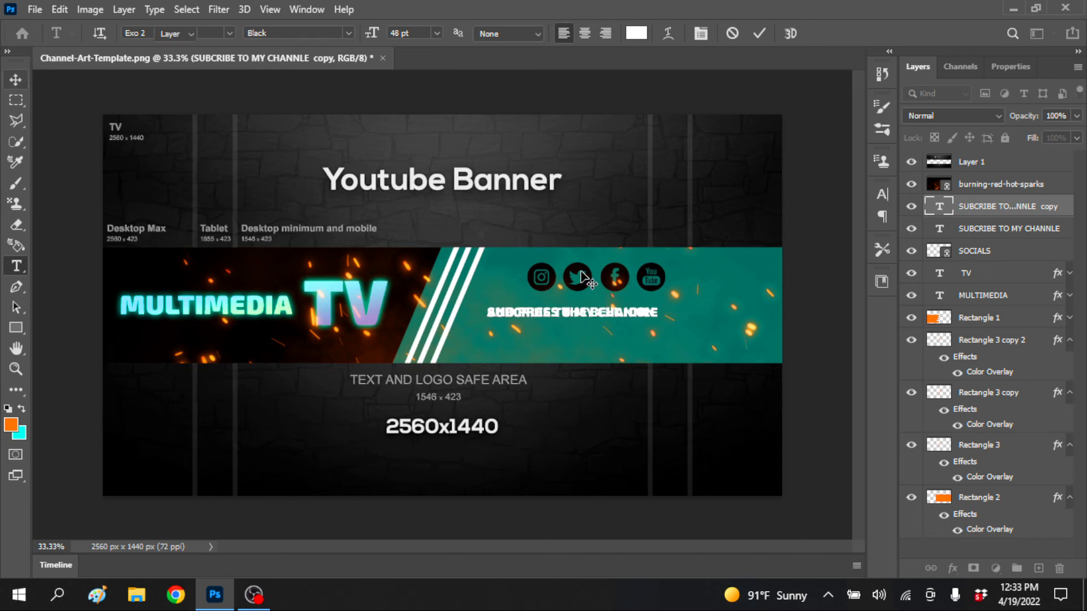
key(shift+Down)
key(shift+Down)
key(shift+Down)
key(shift+Down)
key(shift+Down)
key(shift+Down)
key(shift+Down)
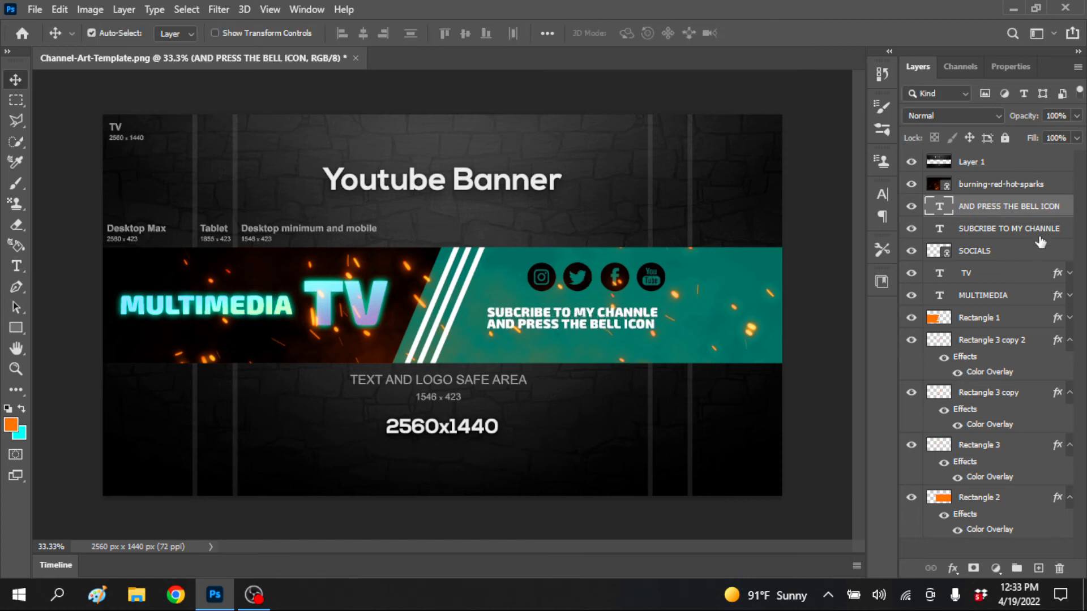
Scale both subscribe and bell text lines together to about 157% and center them in the teal area below the social icons
shift+click(930, 229)
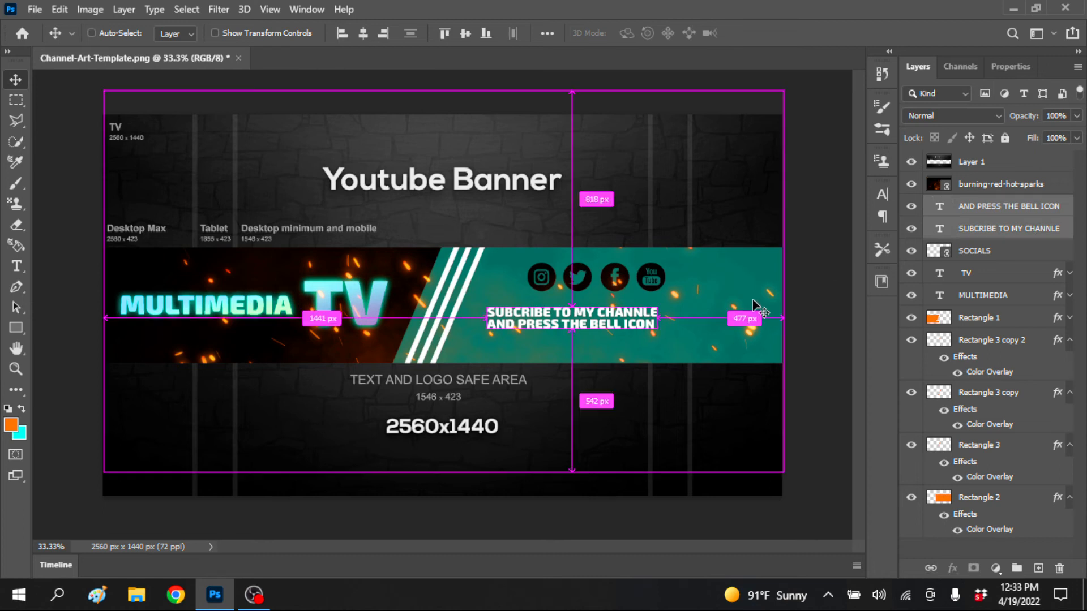
key(ctrl+t)
drag(655, 334, 761, 372)
drag(656, 323, 651, 324)
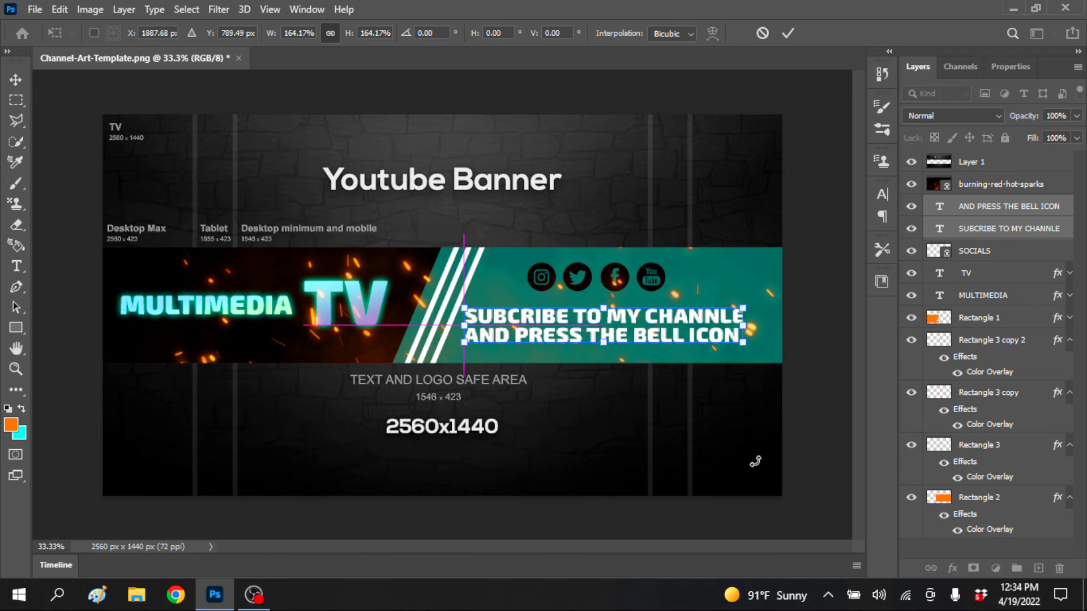
drag(743, 309, 731, 313)
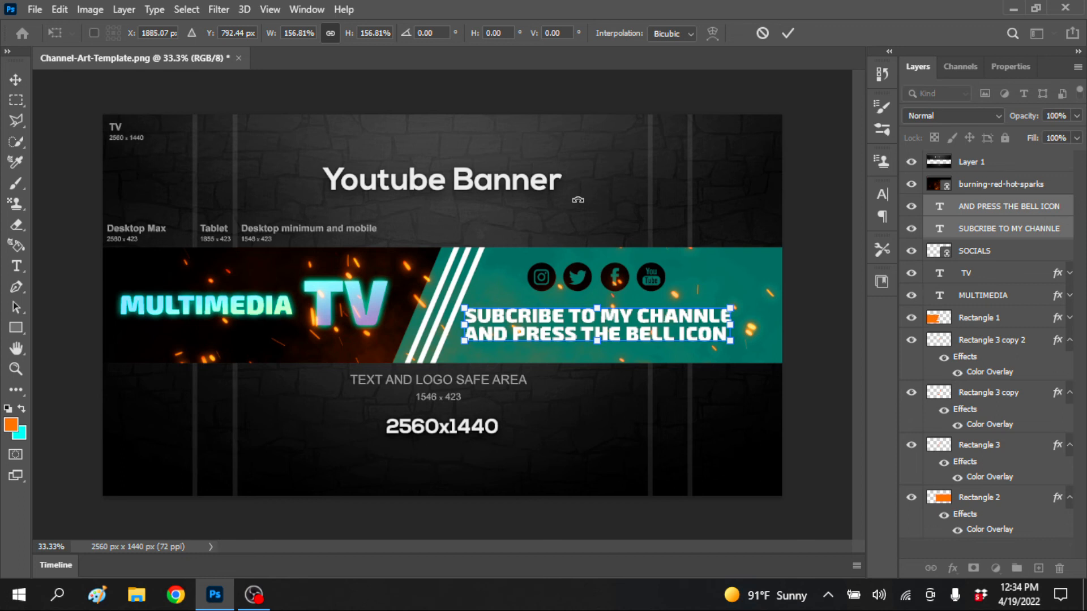
key(Right)
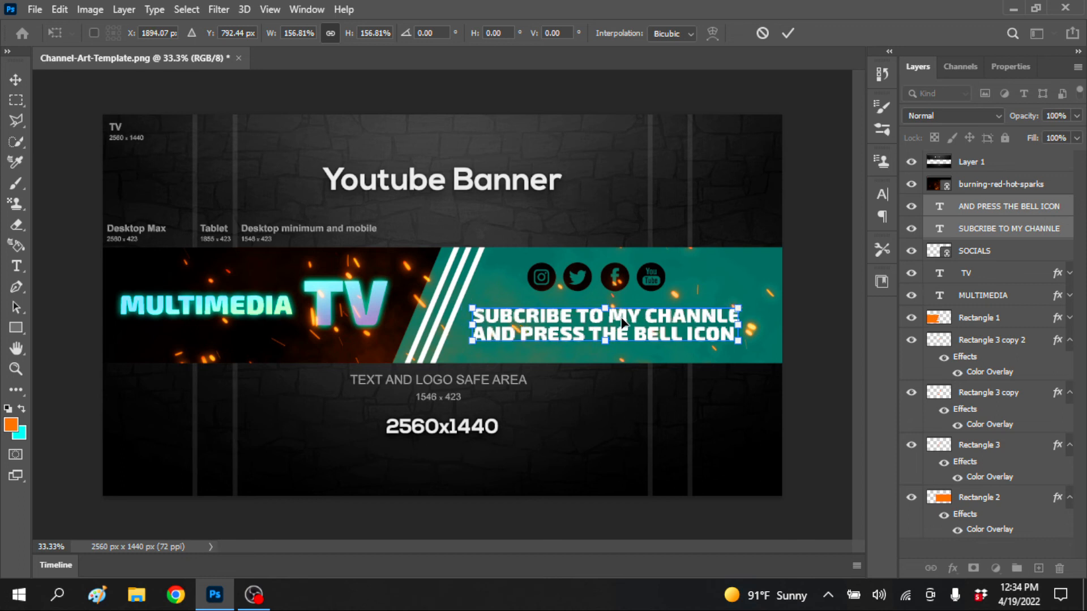
click(14, 77)
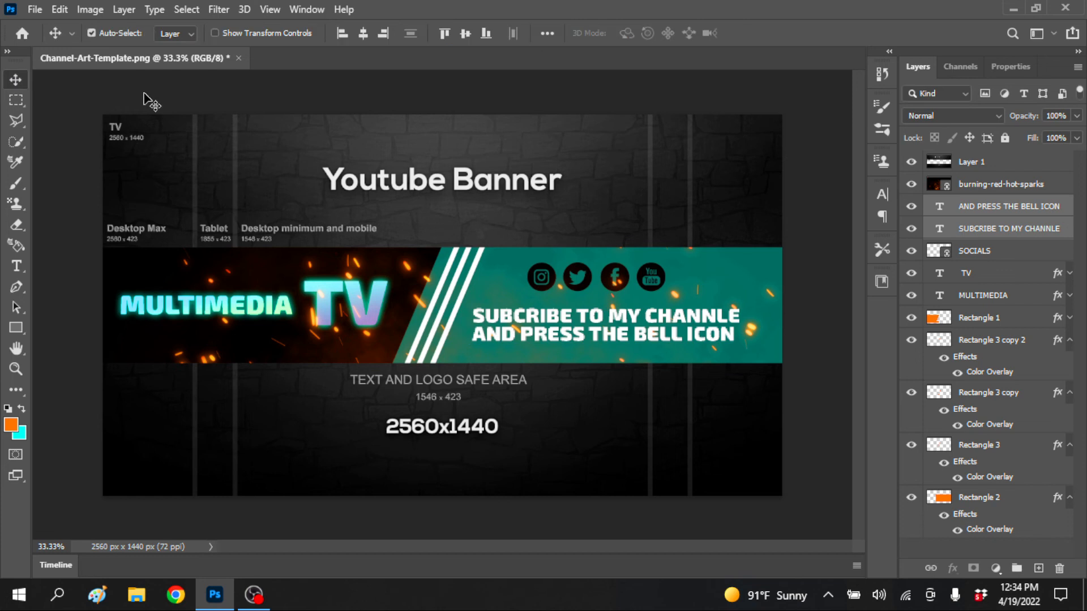
click(831, 496)
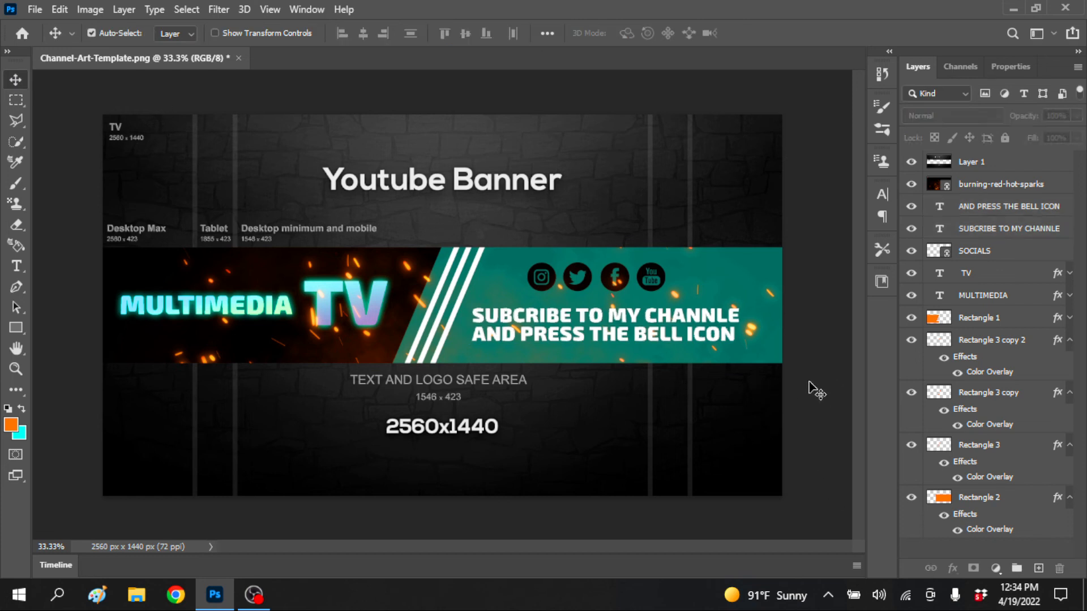